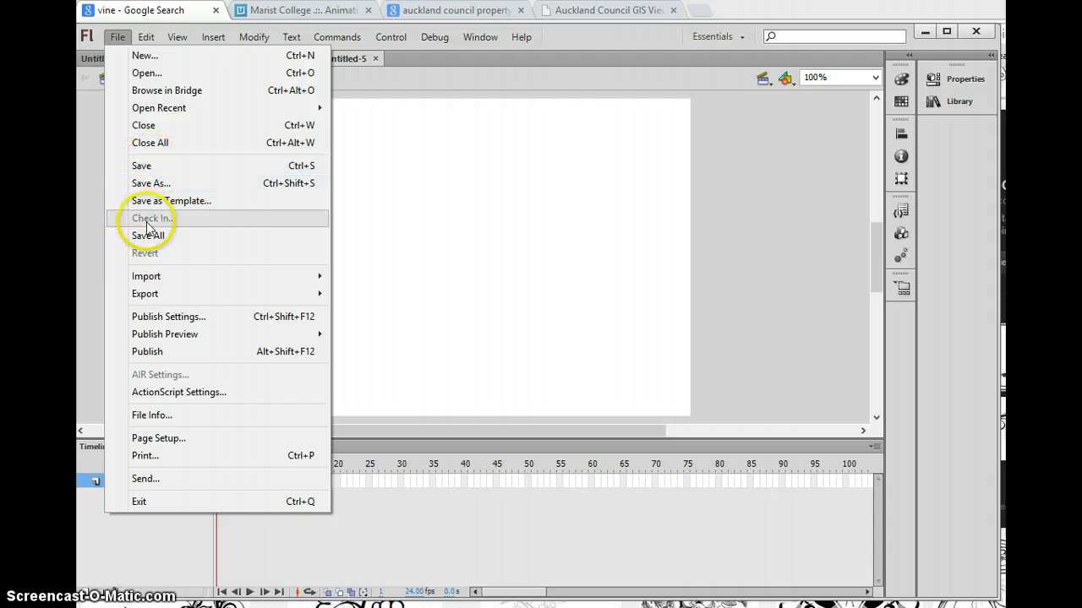
# Step: Import the vines image from the Desktop onto the stage and enlarge it to fill most of the stage height
pyautogui.moveTo(133, 278)
pyautogui.click(393, 283)
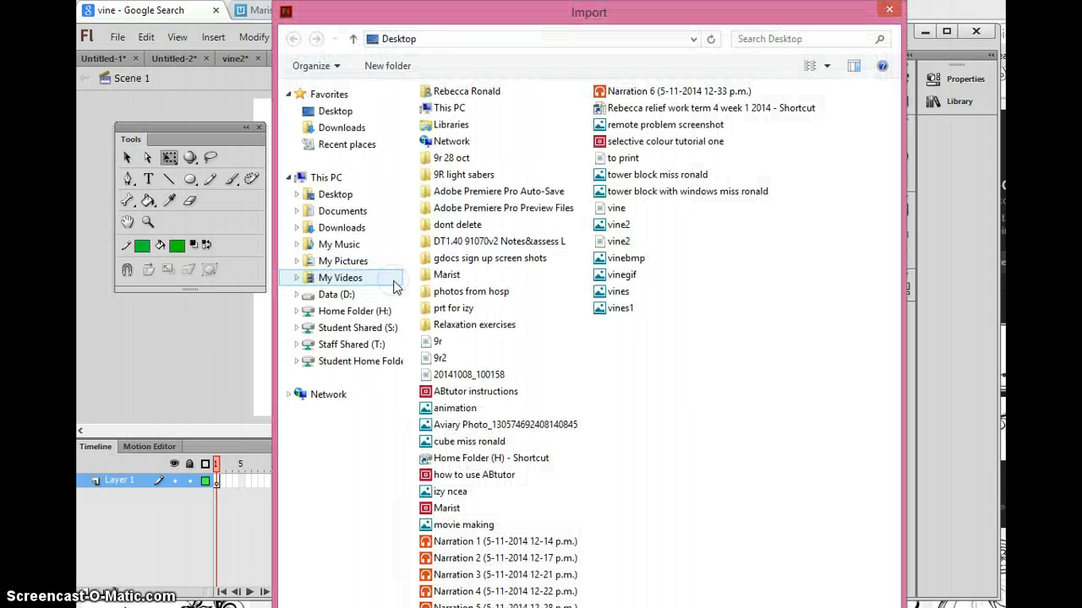
pyautogui.doubleClick(620, 292)
pyautogui.moveTo(590, 373); pyautogui.dragTo(624, 391)
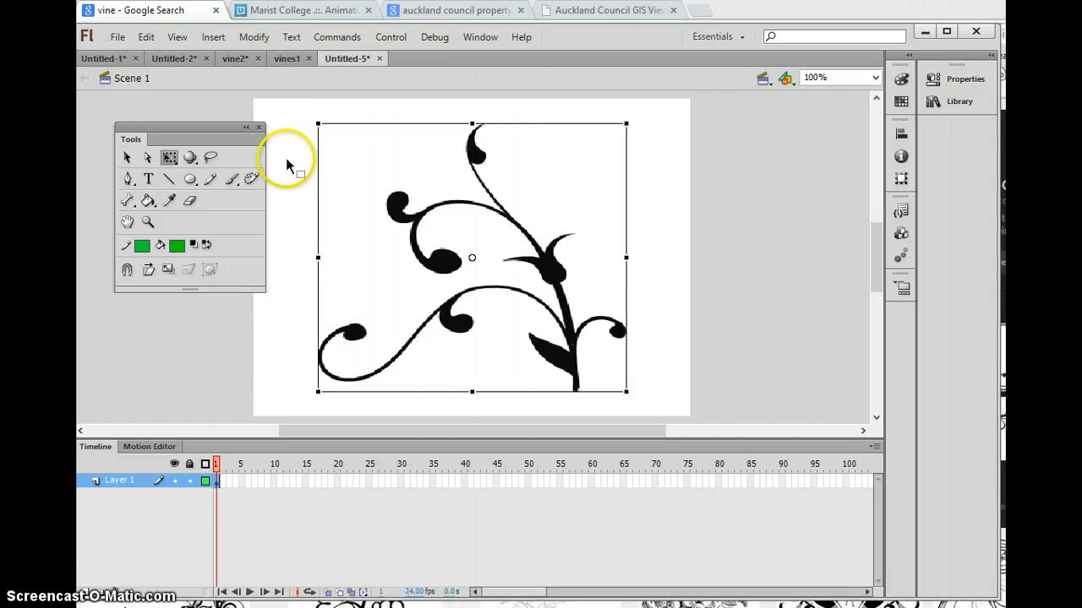
# Step: Convert the vine image to a bitmap and trace it with color threshold 100, minimum area 8 pixels, and normal corner threshold and curve fit
pyautogui.click(126, 157)
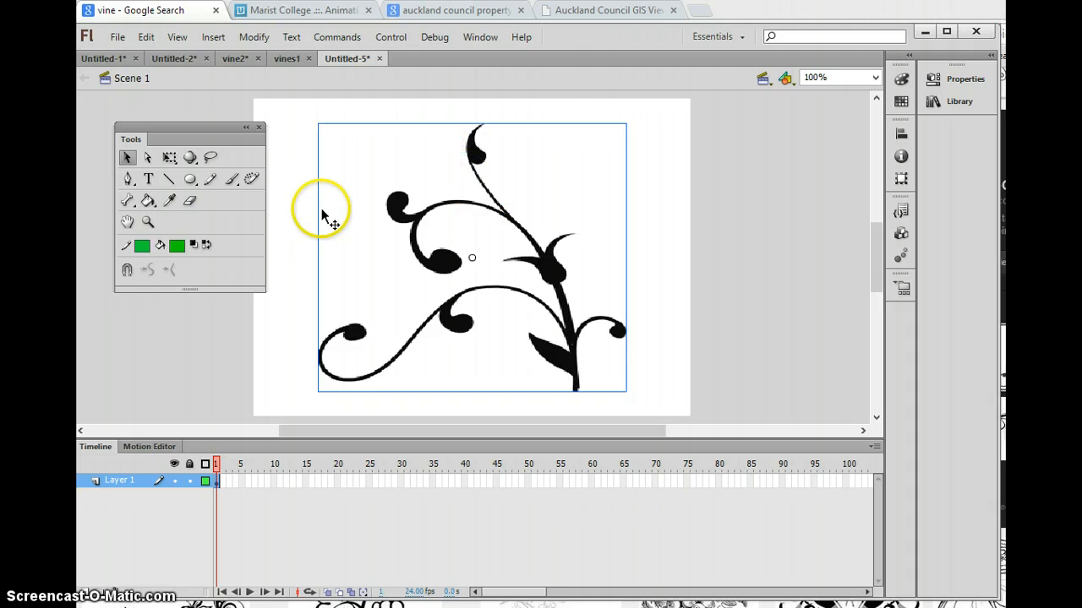
pyautogui.click(250, 37)
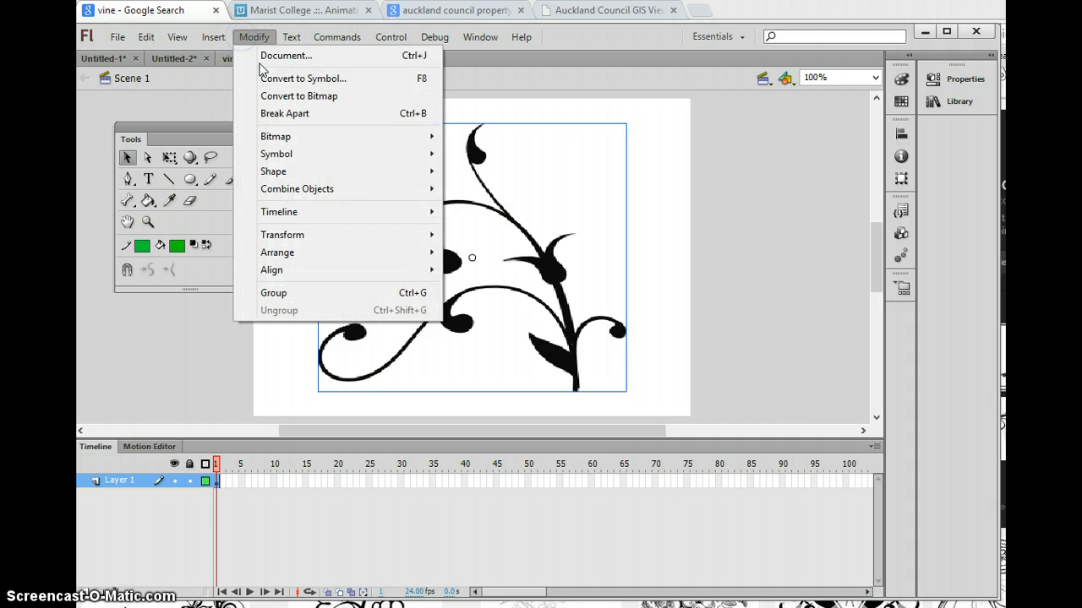
pyautogui.click(282, 96)
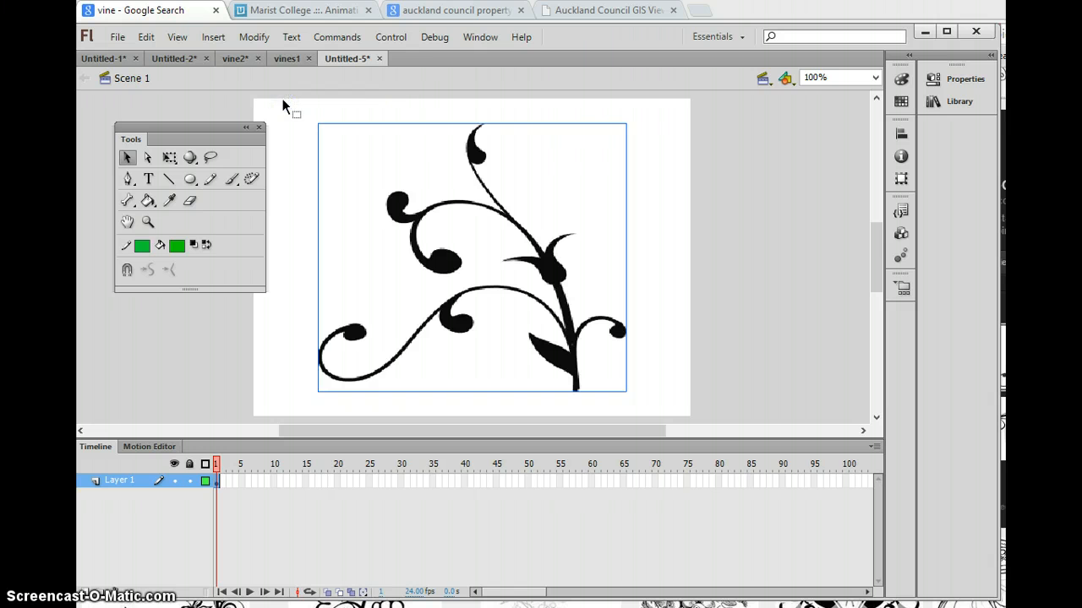
pyautogui.click(250, 37)
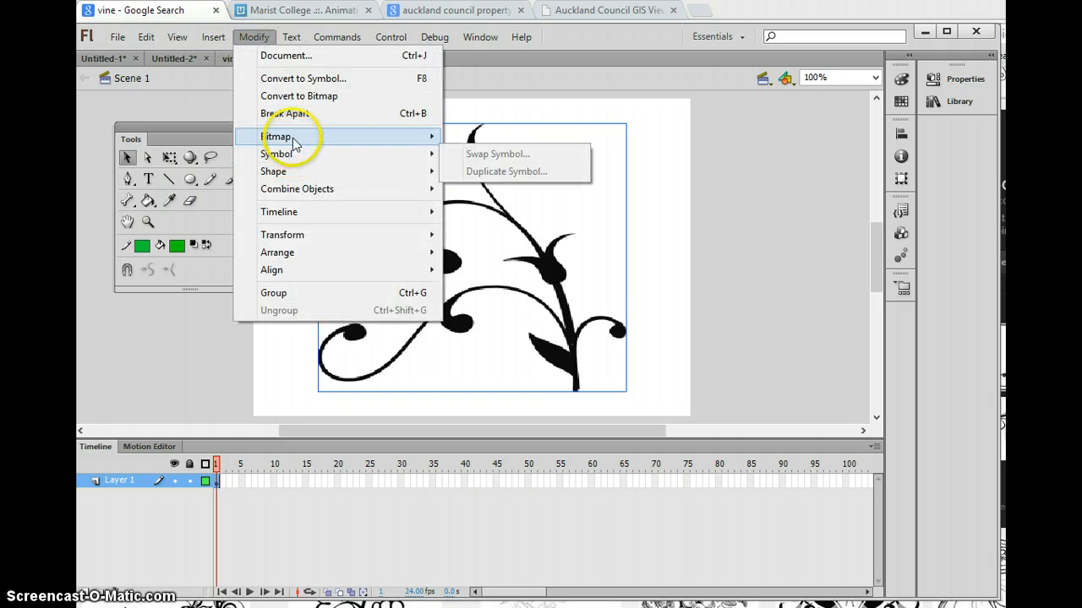
pyautogui.moveTo(355, 136)
pyautogui.click(497, 155)
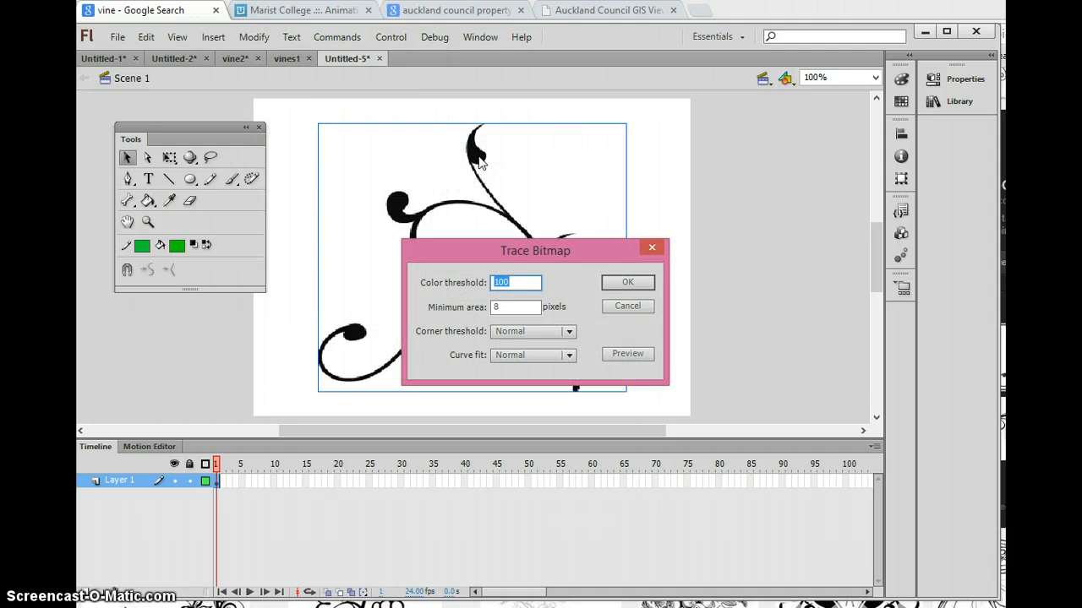
pyautogui.click(632, 283)
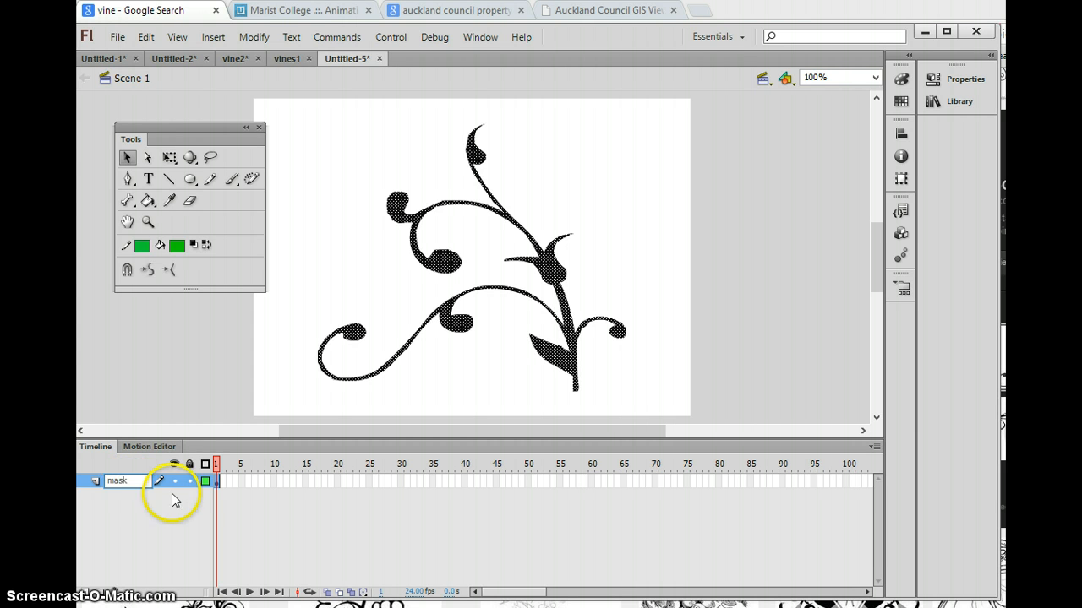
# Step: Add a new layer named fill and move the mask layer above it
pyautogui.click(85, 592)
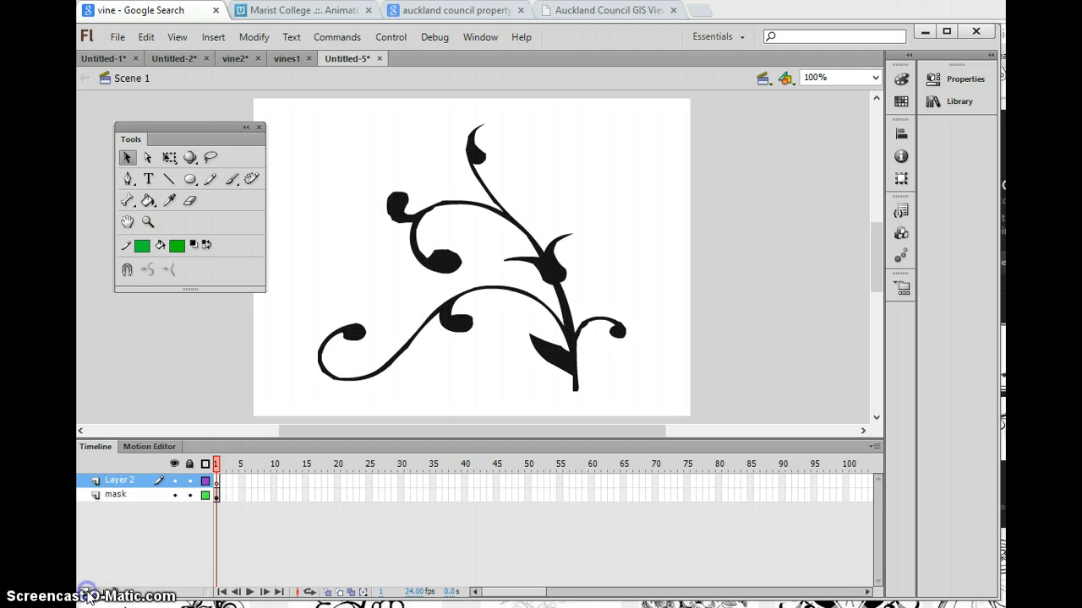
pyautogui.doubleClick(120, 485)
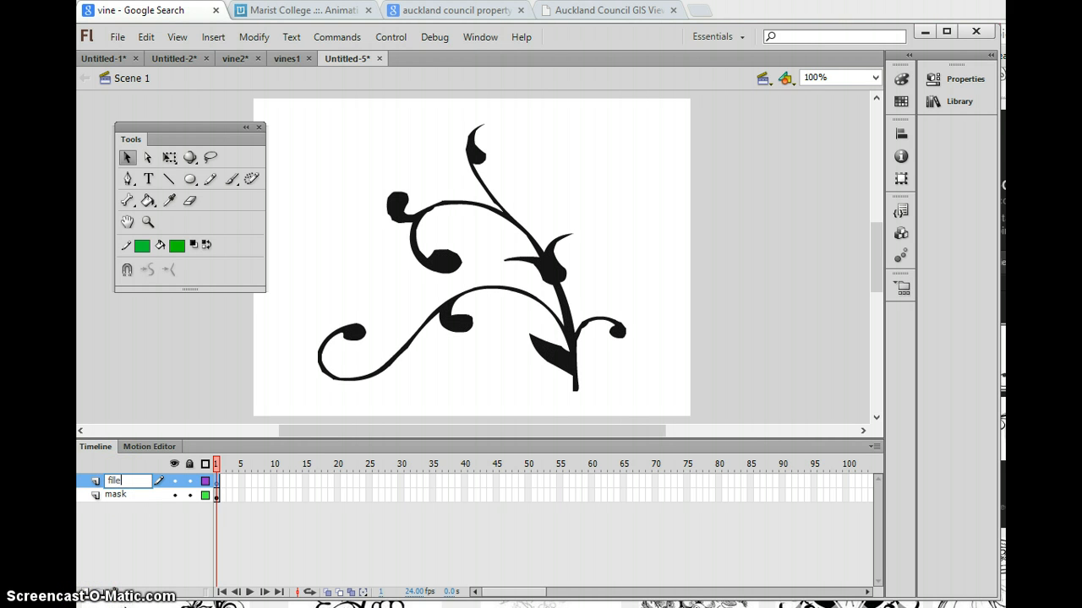
pyautogui.write('fill')
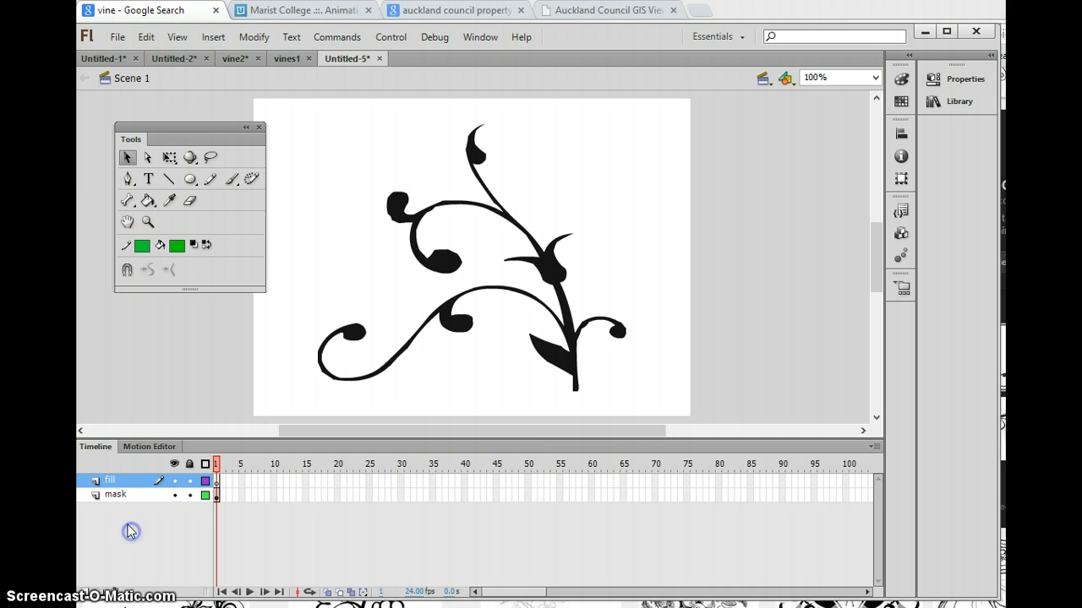
pyautogui.click(115, 495)
pyautogui.moveTo(115, 497); pyautogui.dragTo(115, 484)
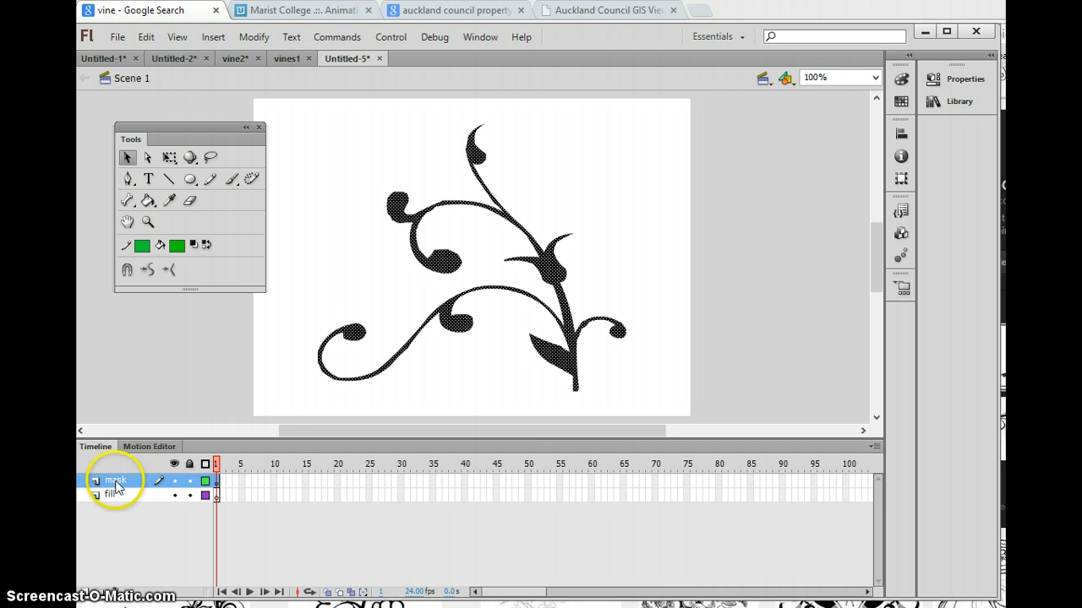
# Step: Turn the mask layer into a mask for the fill layer and unlock the fill layer
pyautogui.rightClick(115, 485)
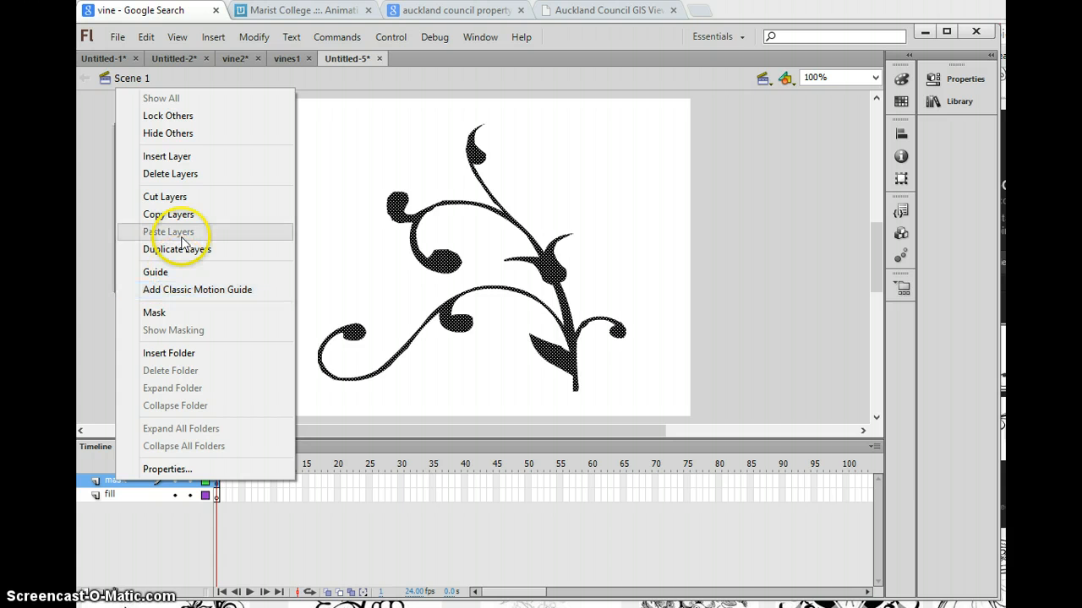
pyautogui.click(178, 314)
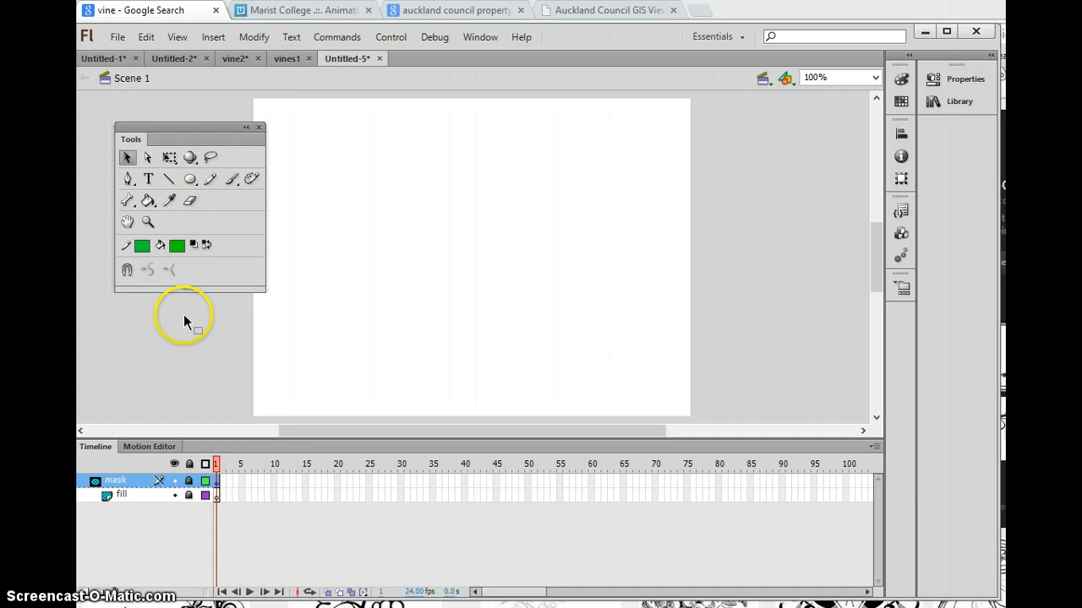
pyautogui.click(189, 496)
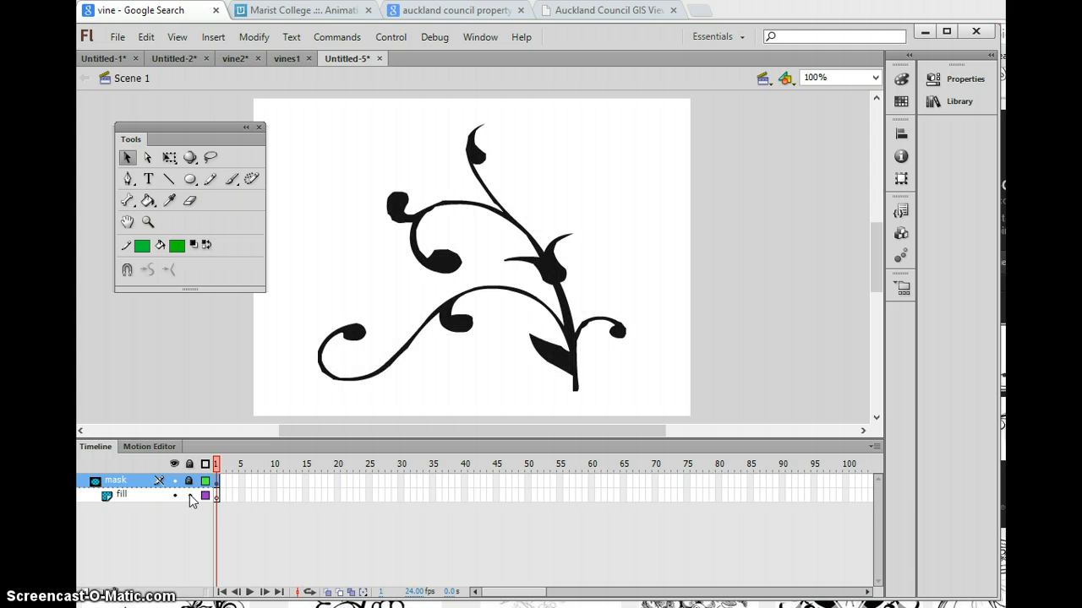
pyautogui.click(189, 496)
pyautogui.click(190, 496)
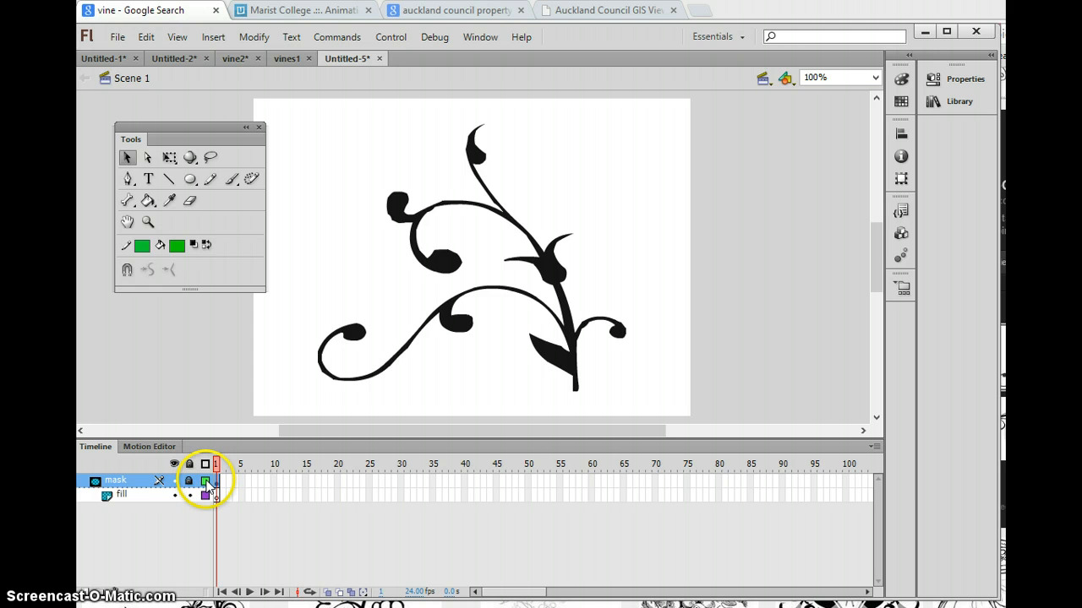
# Step: Display the mask layer's vine as outlines, leaving the fill layer unlocked for painting
pyautogui.click(206, 482)
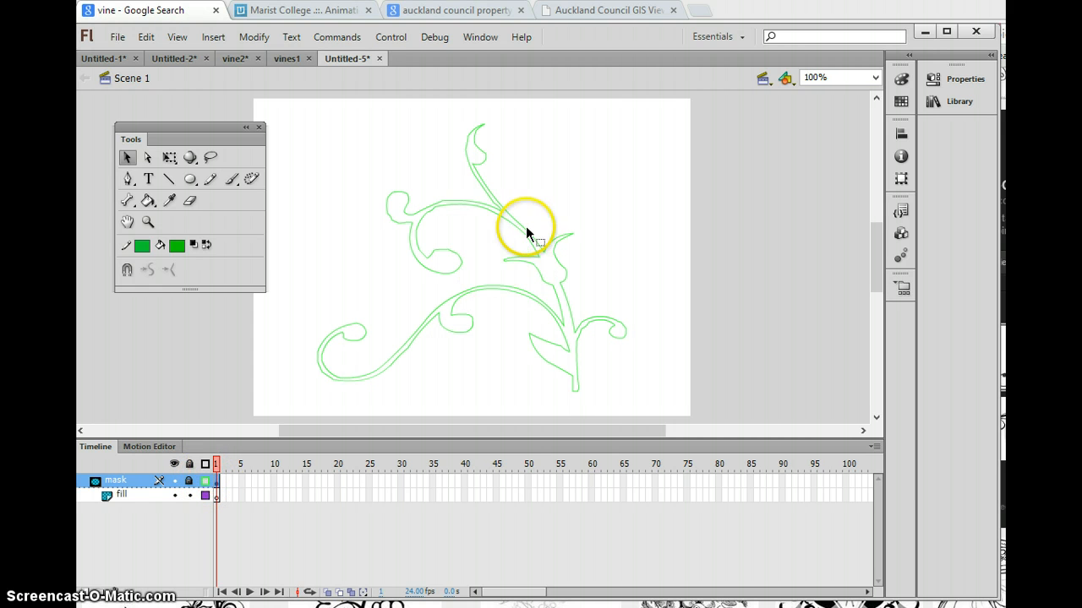
pyautogui.click(190, 496)
pyautogui.click(190, 496)
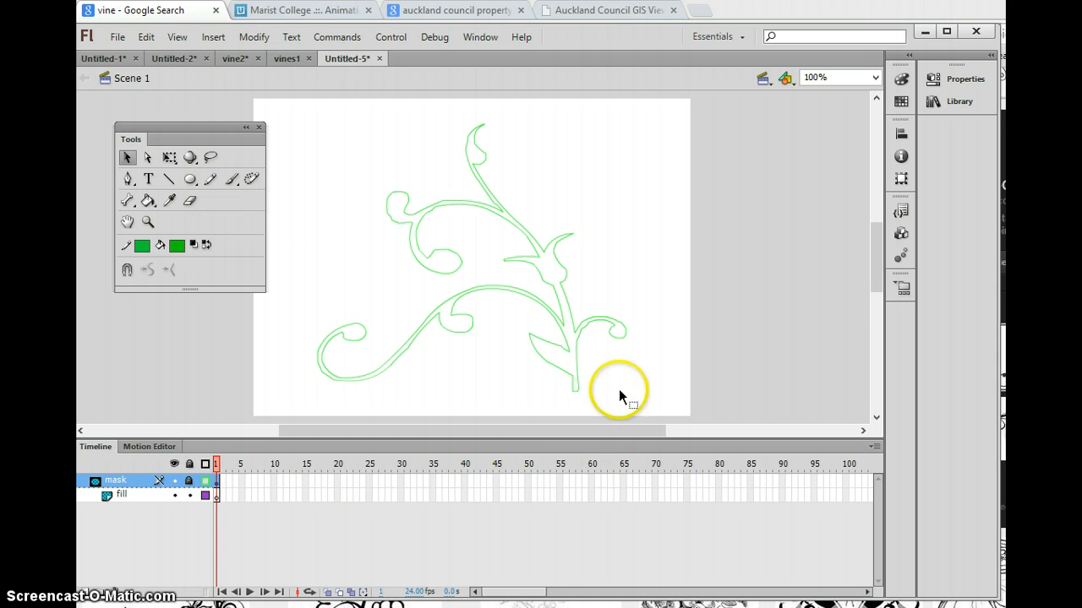
# Step: Set up the Brush tool with the round brush shape and the second-largest brush size
pyautogui.click(229, 179)
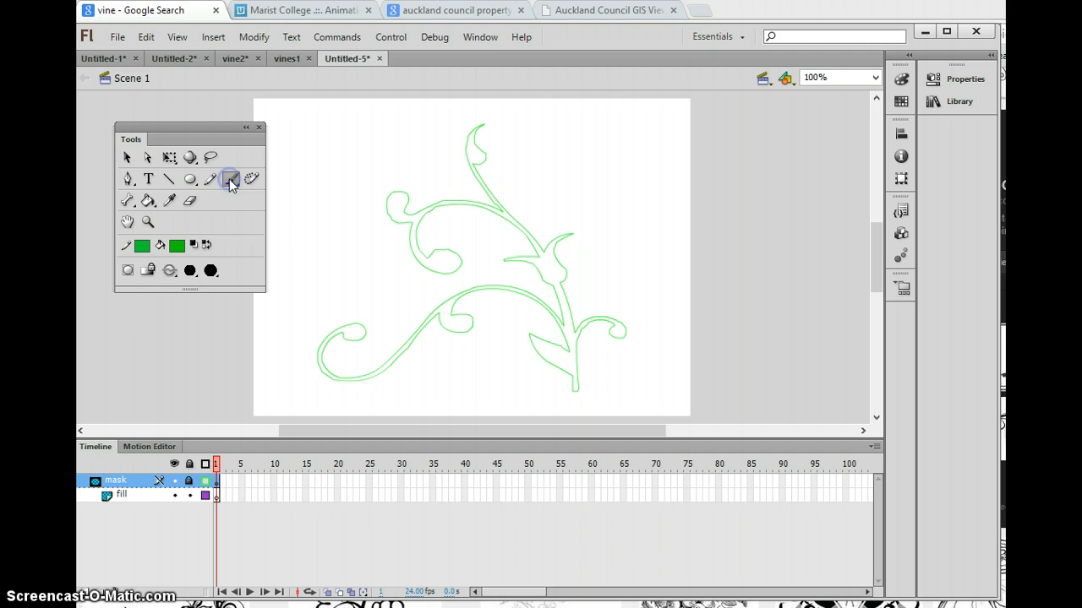
pyautogui.click(213, 272)
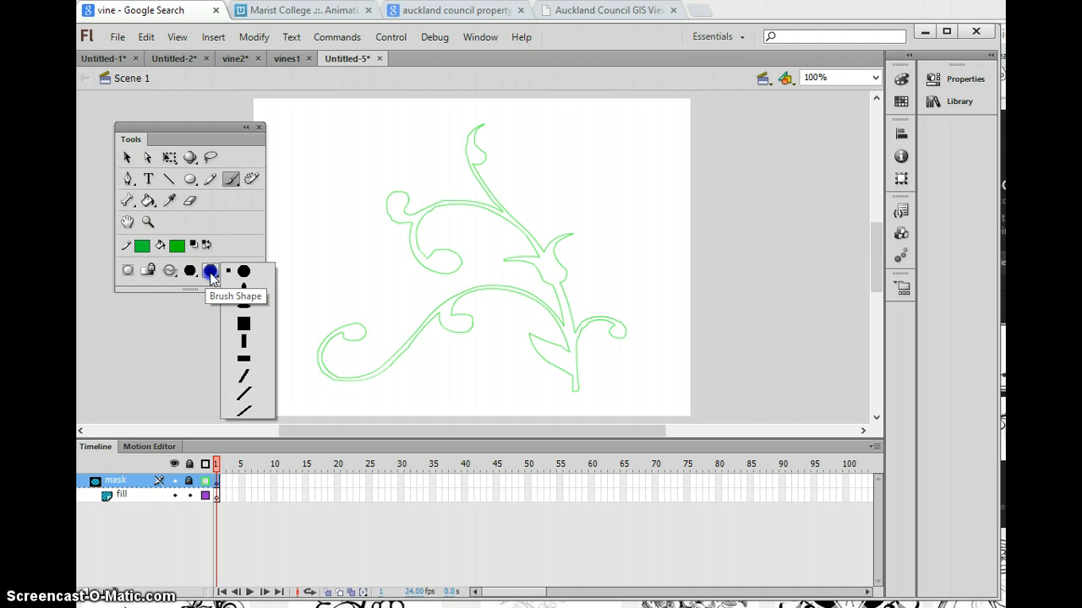
pyautogui.click(239, 272)
pyautogui.click(189, 270)
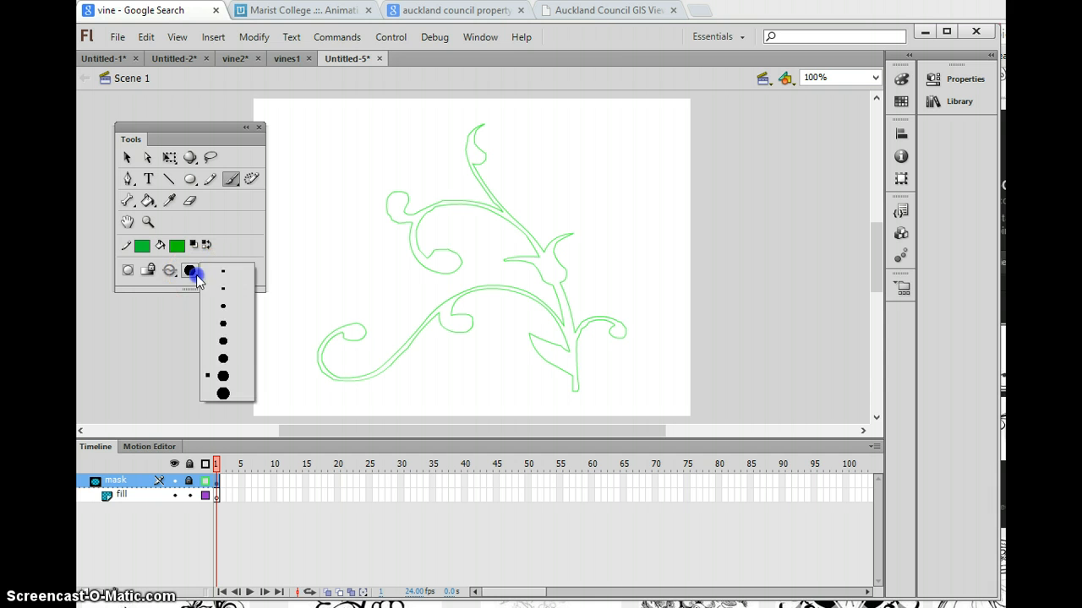
pyautogui.click(224, 369)
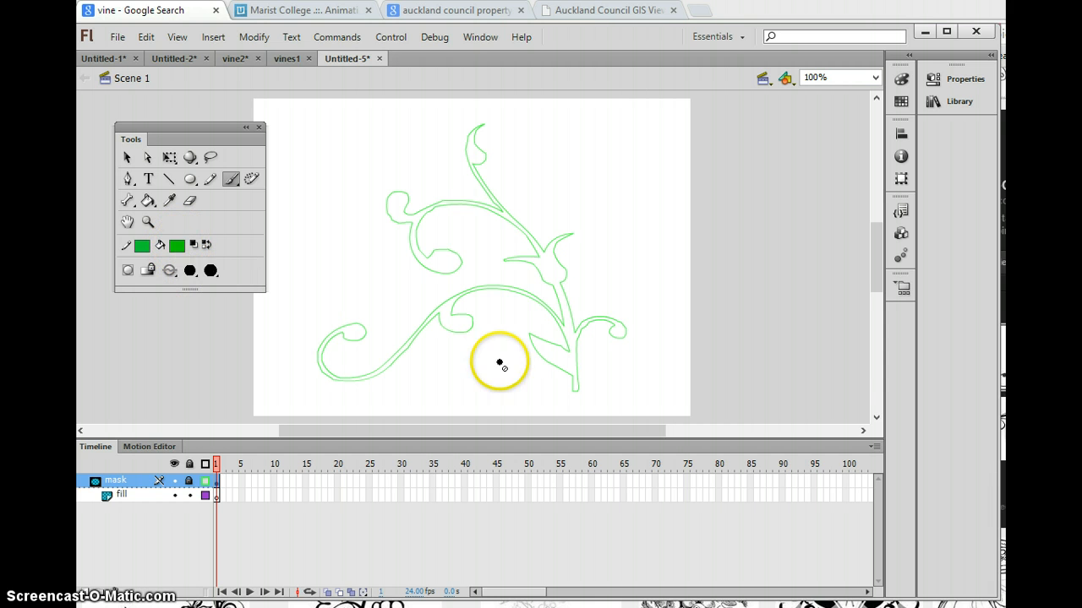
pyautogui.click(583, 398)
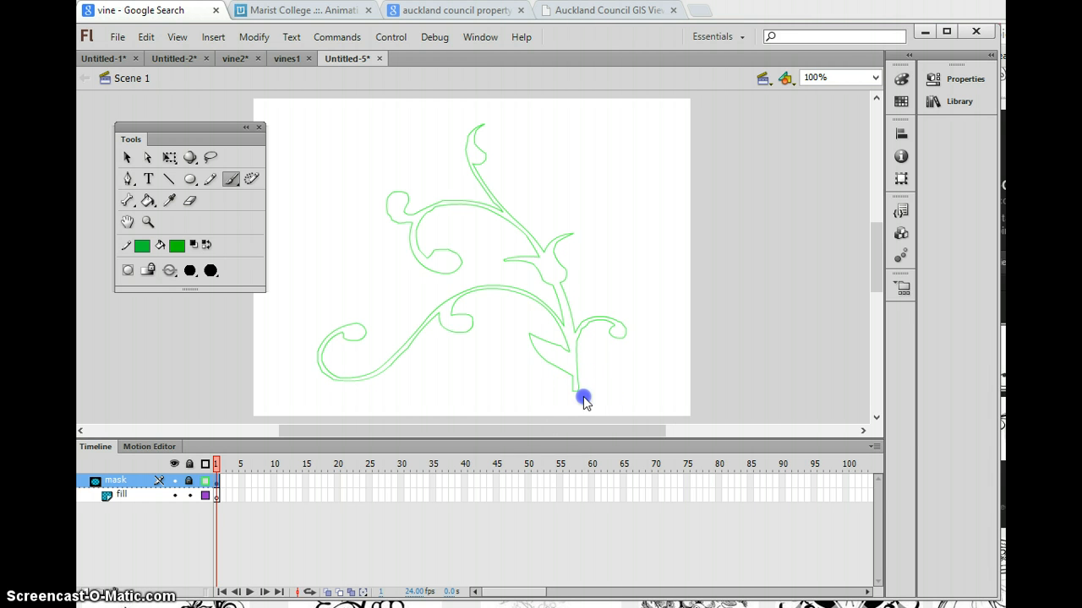
pyautogui.click(618, 341)
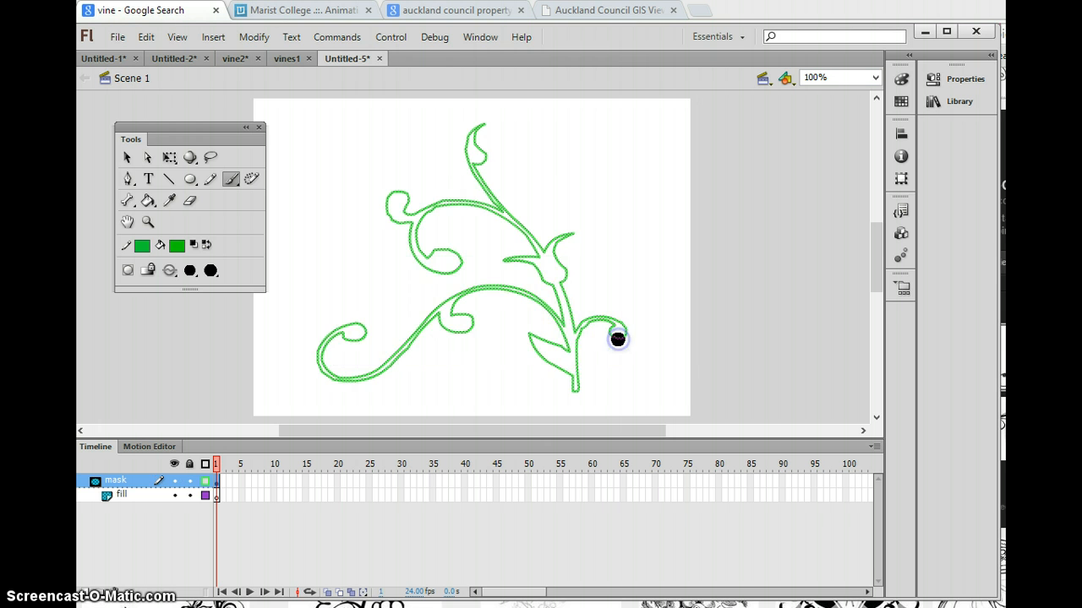
pyautogui.moveTo(584, 392)
pyautogui.mouseDown()
pyautogui.moveTo(588, 399)
pyautogui.moveTo(562, 398)
pyautogui.mouseUp()
pyautogui.click(282, 483)
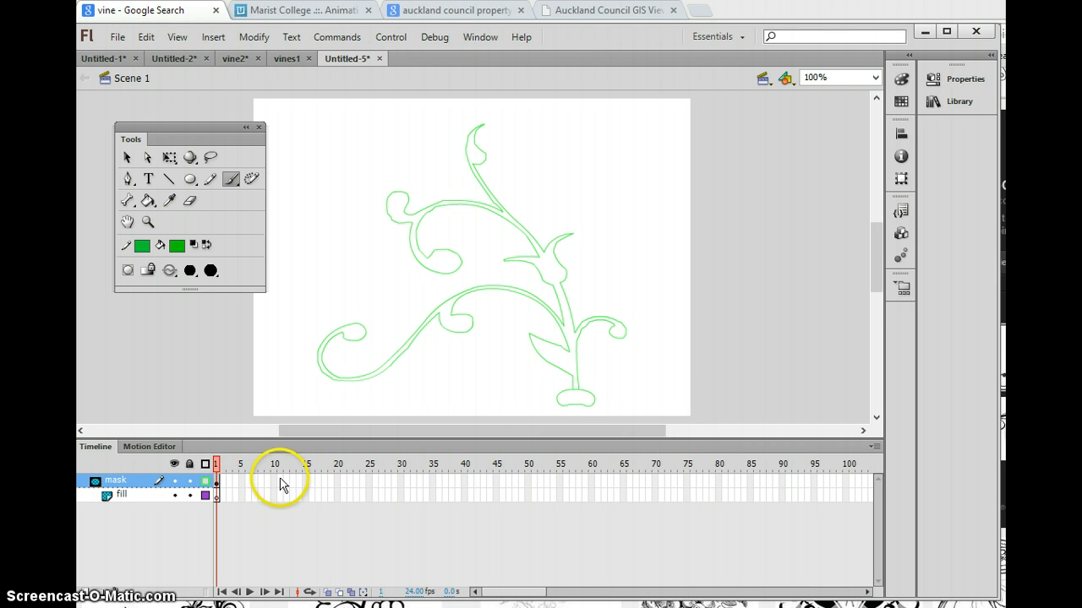
pyautogui.hotkey('ctrl', 'z')
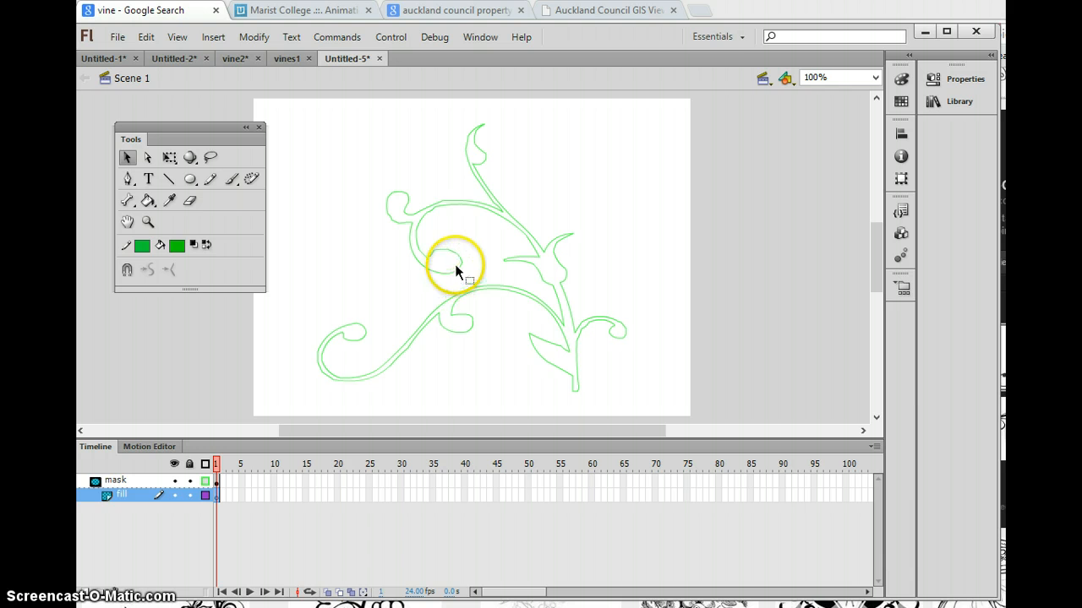
# Step: Paint a green brush stroke over the base of the vine stem in frame 1 of the fill layer
pyautogui.moveTo(455, 271); pyautogui.dragTo(456, 270)
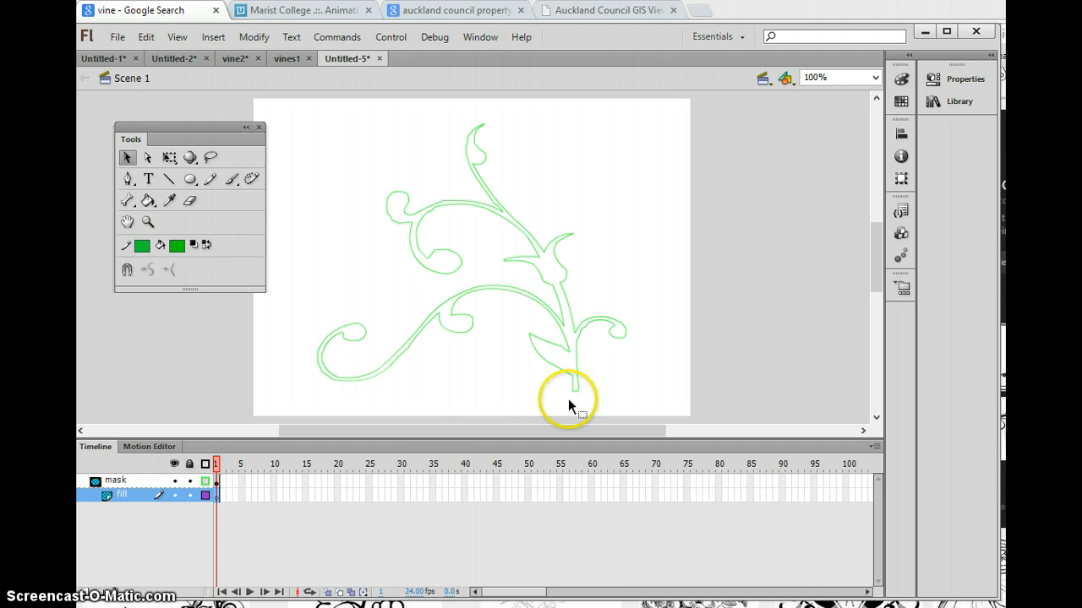
pyautogui.click(231, 178)
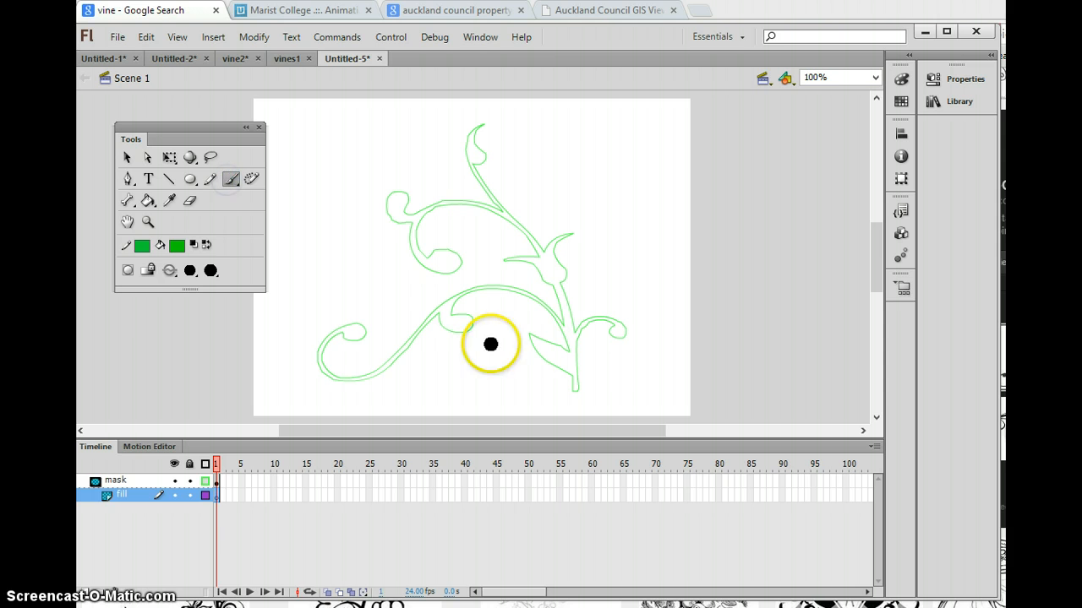
pyautogui.moveTo(579, 390); pyautogui.dragTo(566, 395)
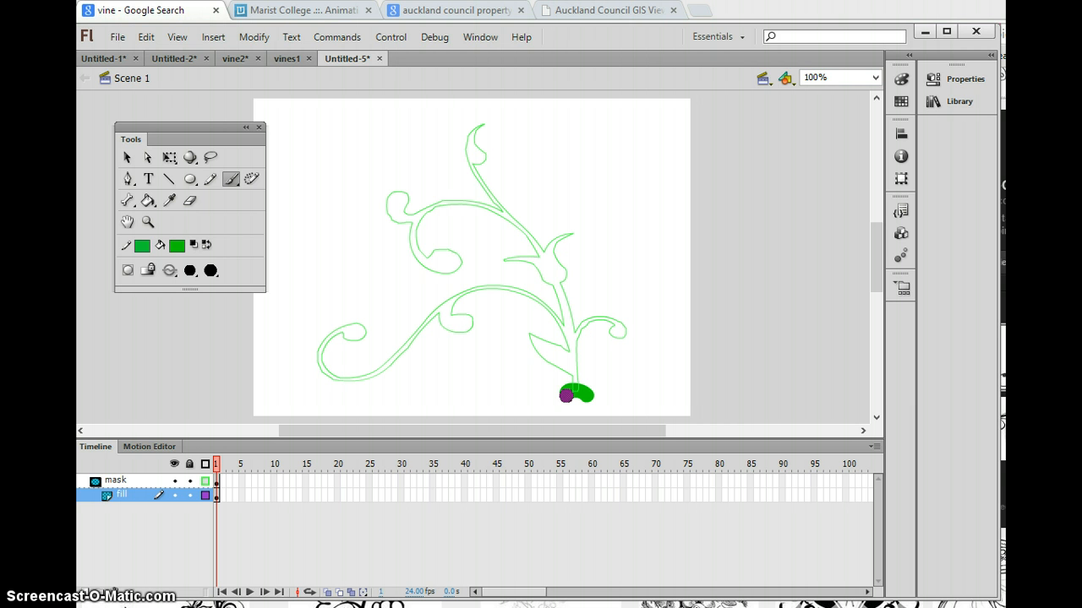
# Step: Add keyframes at frames 2 and 3 of the fill layer, painting green a little further up the stem base
pyautogui.press('F6')
pyautogui.moveTo(566, 395); pyautogui.dragTo(560, 389)
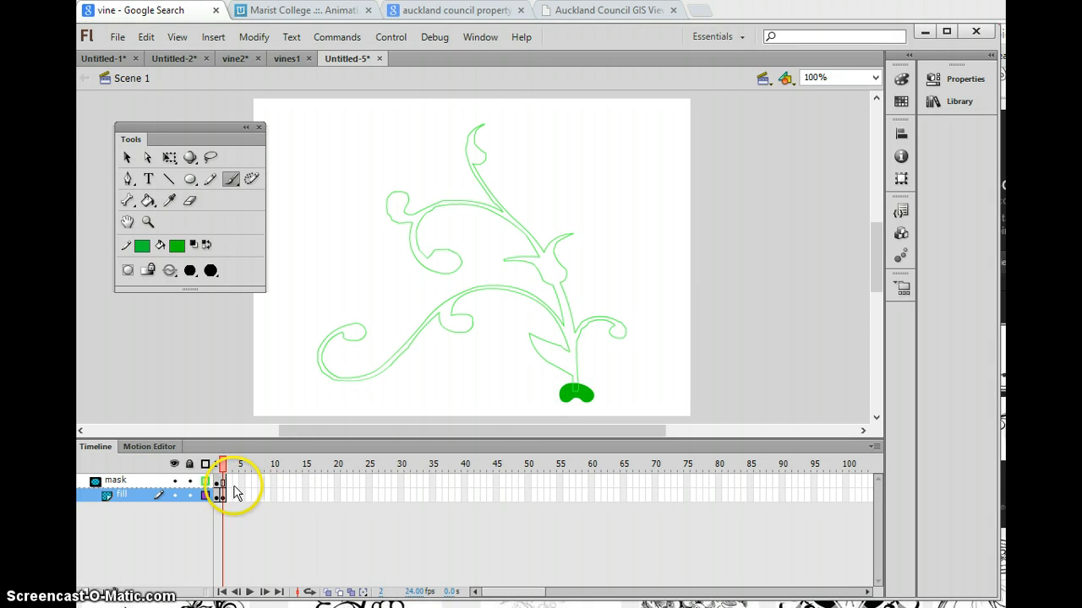
pyautogui.moveTo(565, 384); pyautogui.dragTo(583, 379)
pyautogui.press('F6')
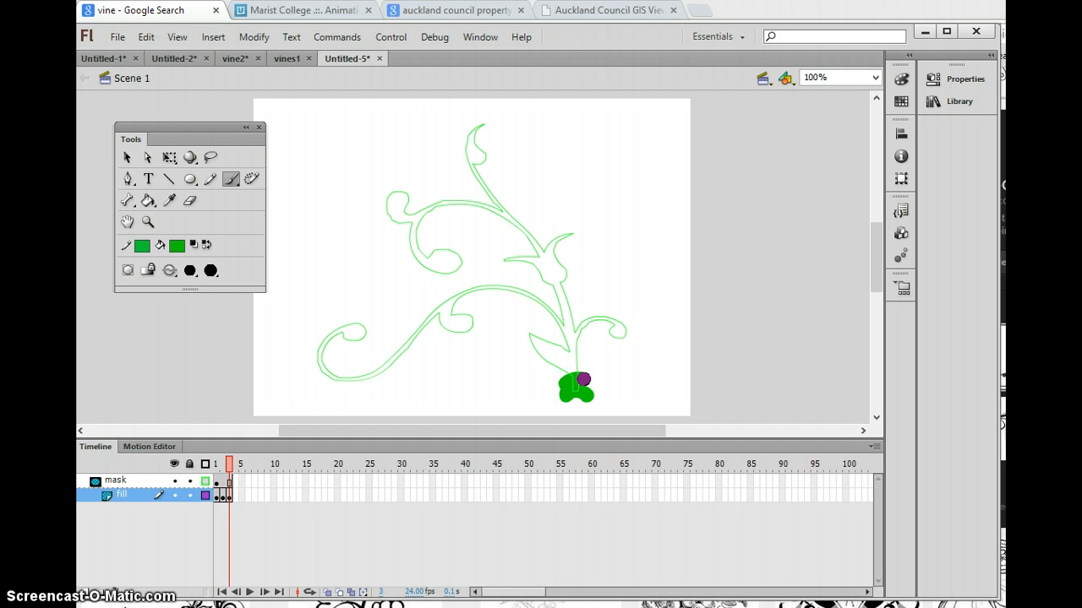
# Step: Add keyframes at frames 4, 5 and 6 of the fill layer, painting green progressively over the lower leaf and the stem above it
pyautogui.press('F6')
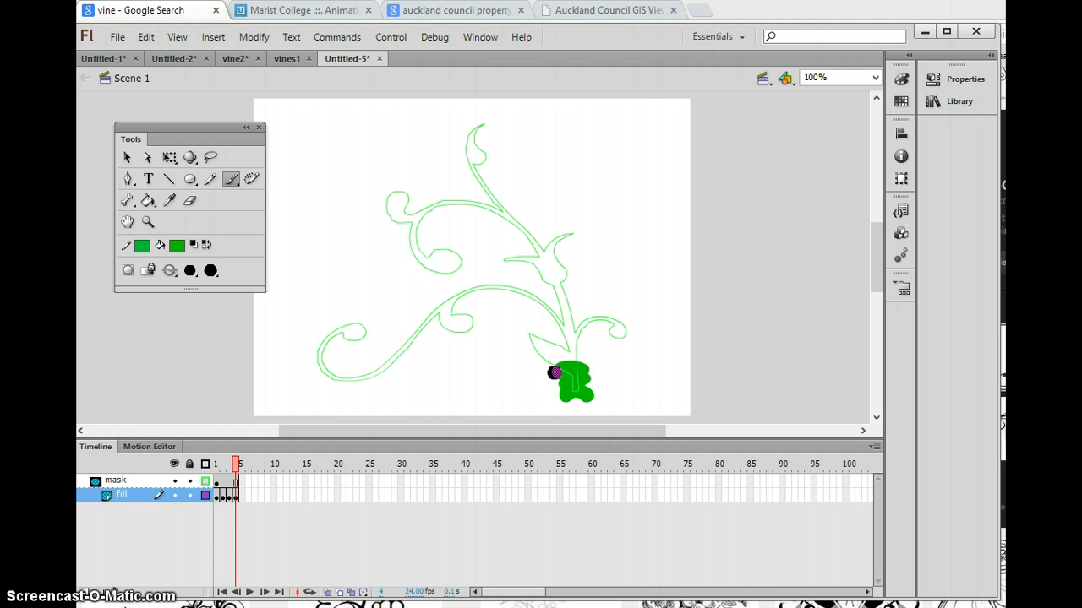
pyautogui.moveTo(548, 369)
pyautogui.mouseDown()
pyautogui.moveTo(582, 353)
pyautogui.moveTo(576, 366)
pyautogui.mouseUp()
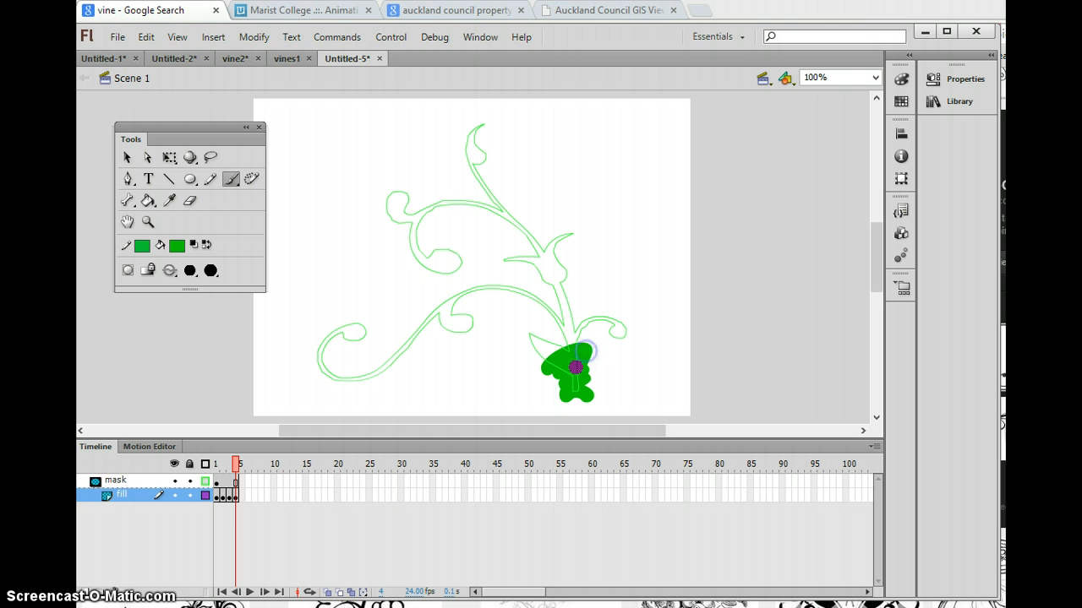
pyautogui.press('F6')
pyautogui.click(588, 341)
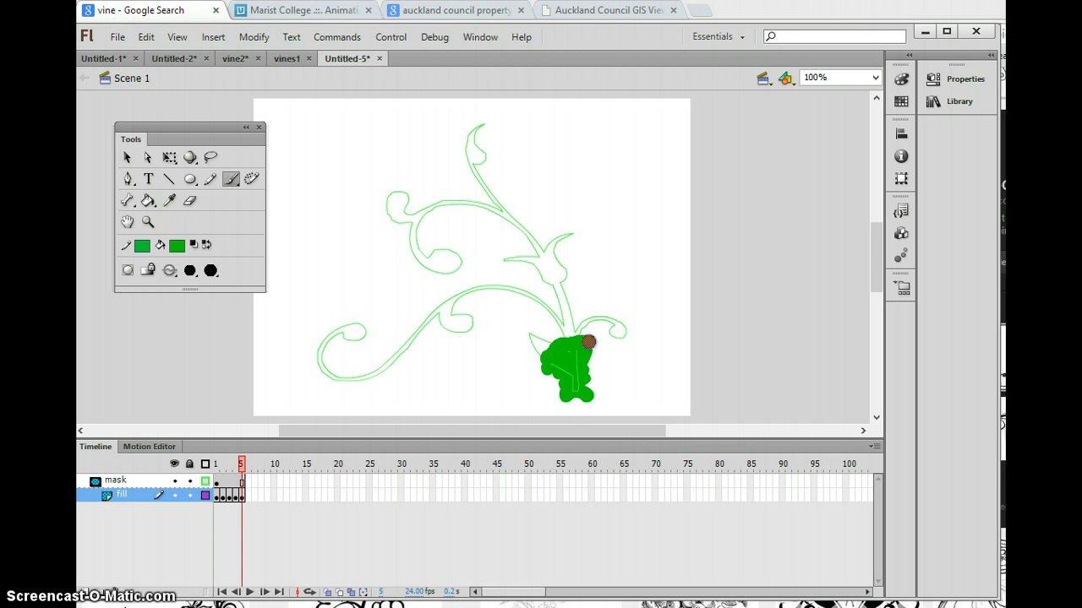
pyautogui.press('F6')
pyautogui.click(536, 355)
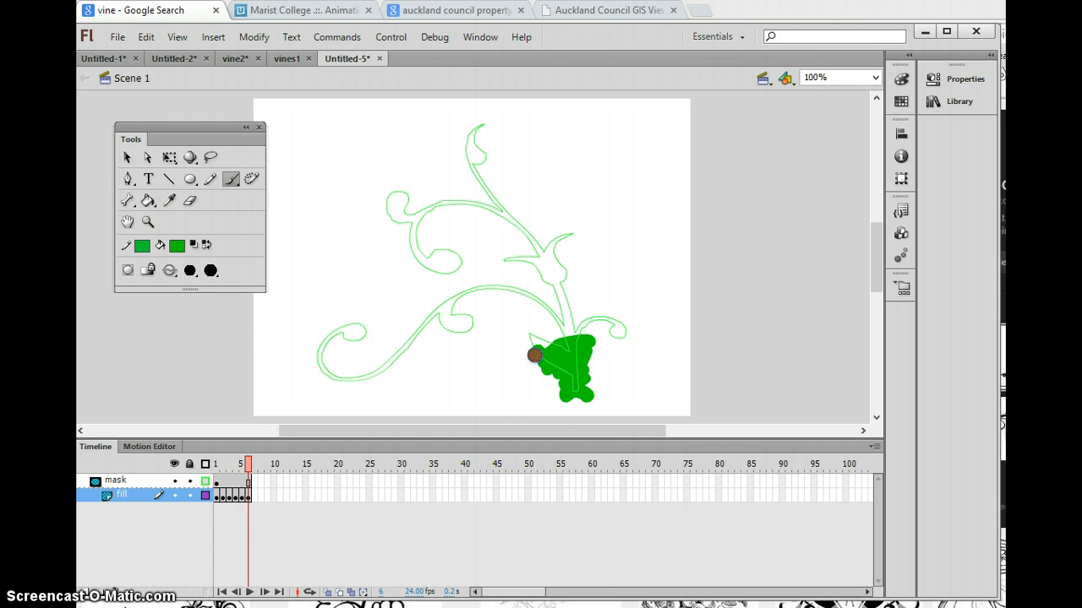
pyautogui.moveTo(534, 355); pyautogui.dragTo(598, 331)
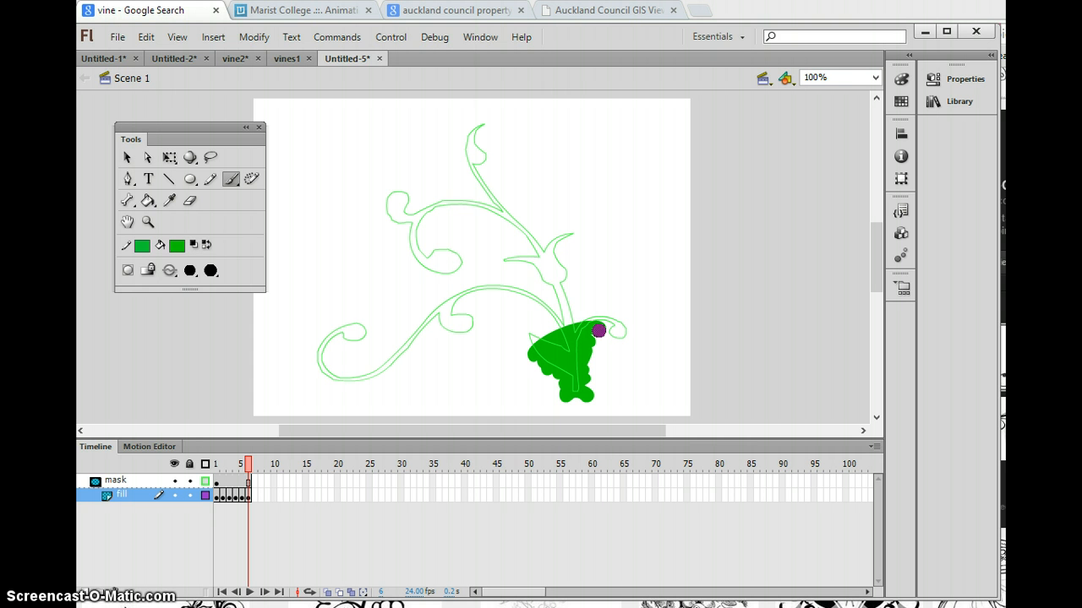
# Step: Insert a run of further keyframes on the fill layer and remove the surplus ones back to frame 8
pyautogui.press('F6')
pyautogui.press('F6')
pyautogui.press('F6')
pyautogui.press('F6')
pyautogui.press('F6')
pyautogui.press('F6')
pyautogui.press('F6')
pyautogui.press('F6')
pyautogui.press('F6')
pyautogui.press('F6')
pyautogui.press('F6')
pyautogui.press('F6')
pyautogui.press('F6')
pyautogui.press('F6')
pyautogui.press('F6')
pyautogui.press('F6')
pyautogui.press('F6')
pyautogui.press('F6')
pyautogui.press('F6')
pyautogui.press('F6')
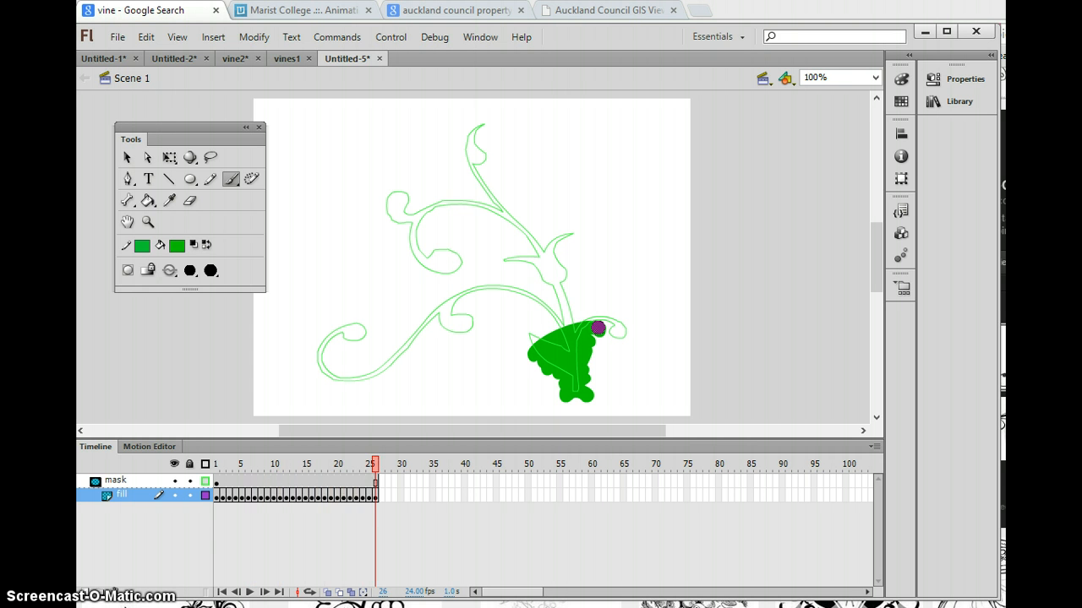
pyautogui.hotkey('shift', 'F5')
pyautogui.hotkey('shift', 'F5')
pyautogui.hotkey('shift', 'F5')
pyautogui.hotkey('shift', 'F5')
pyautogui.hotkey('shift', 'F5')
pyautogui.hotkey('shift', 'F5')
pyautogui.hotkey('shift', 'F5')
pyautogui.hotkey('shift', 'F5')
pyautogui.hotkey('shift', 'F5')
pyautogui.hotkey('shift', 'F5')
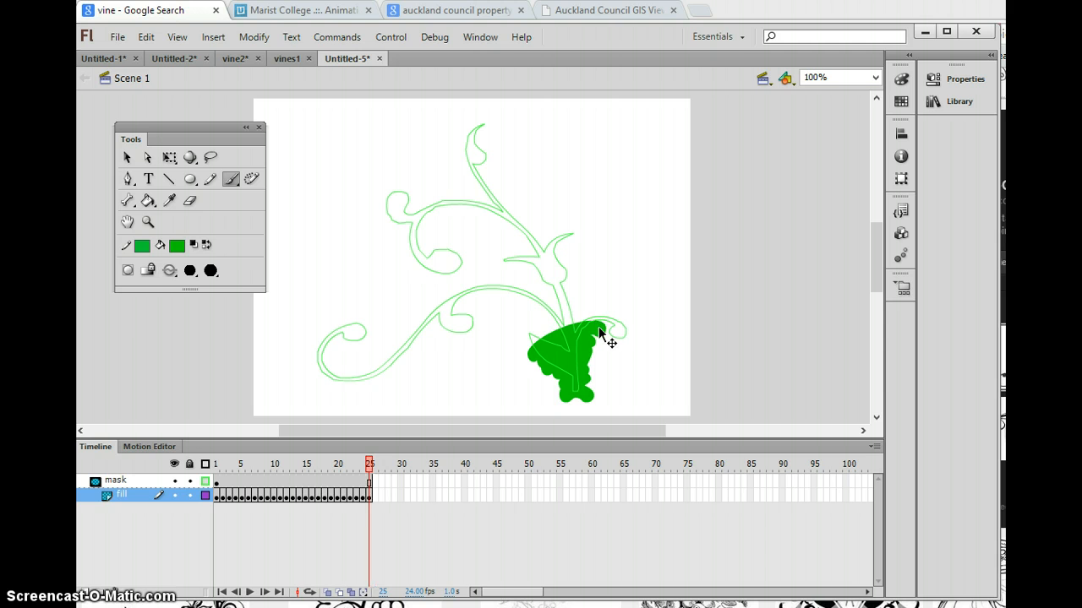
pyautogui.hotkey('shift', 'F5')
pyautogui.hotkey('shift', 'F5')
pyautogui.hotkey('shift', 'F5')
pyautogui.hotkey('shift', 'F5')
pyautogui.hotkey('shift', 'F5')
pyautogui.hotkey('shift', 'F5')
pyautogui.hotkey('shift', 'F5')
pyautogui.hotkey('shift', 'F5')
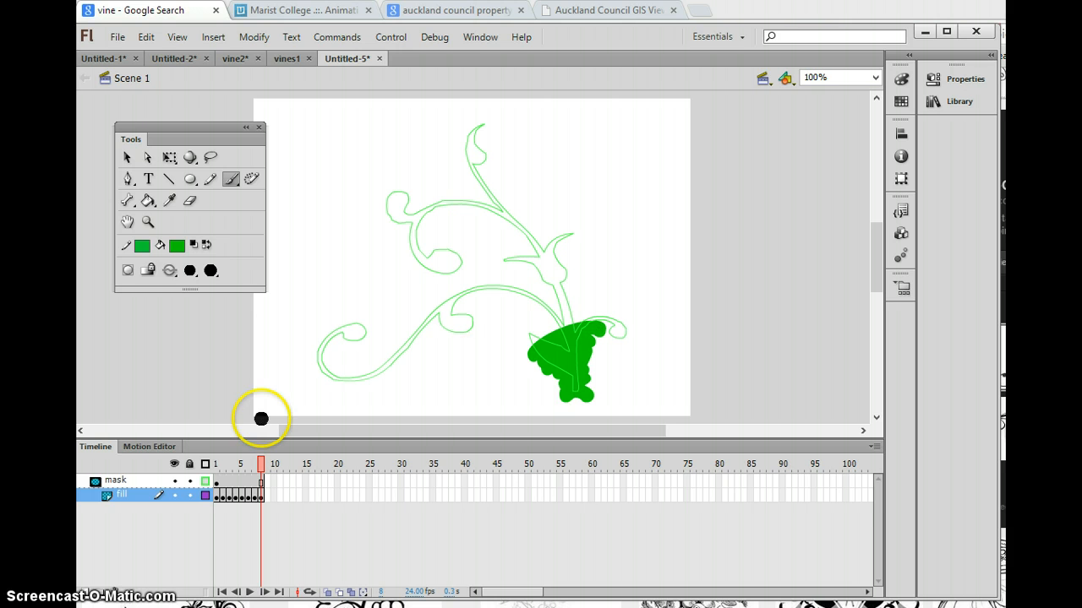
# Step: Lock the mask layer along with the fill layer and play back the masked vine growth
pyautogui.click(189, 482)
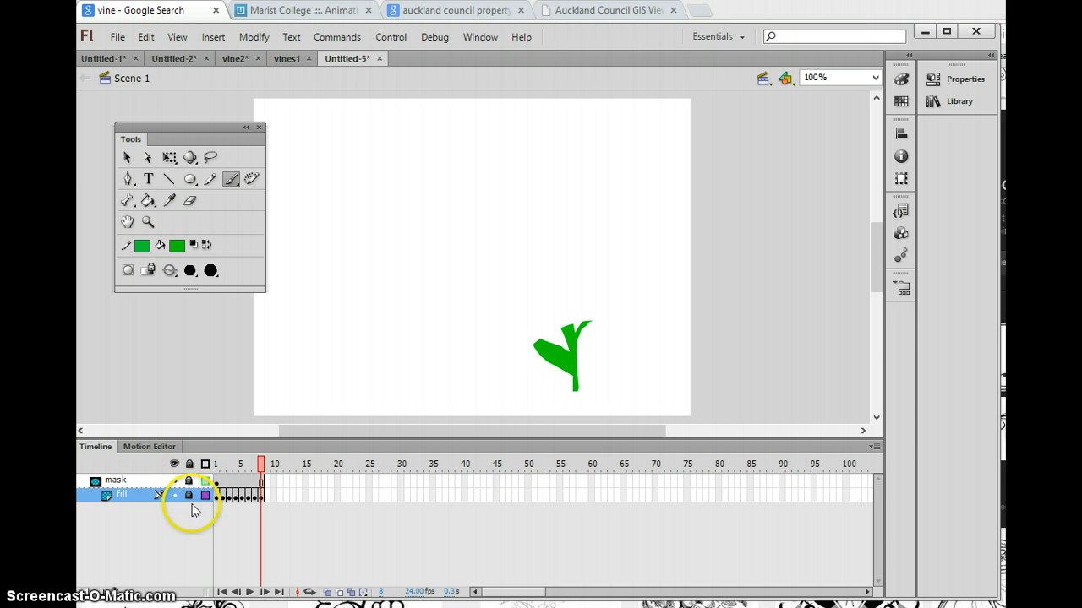
pyautogui.press('Return')
pyautogui.press('Return')
pyautogui.press('Return')
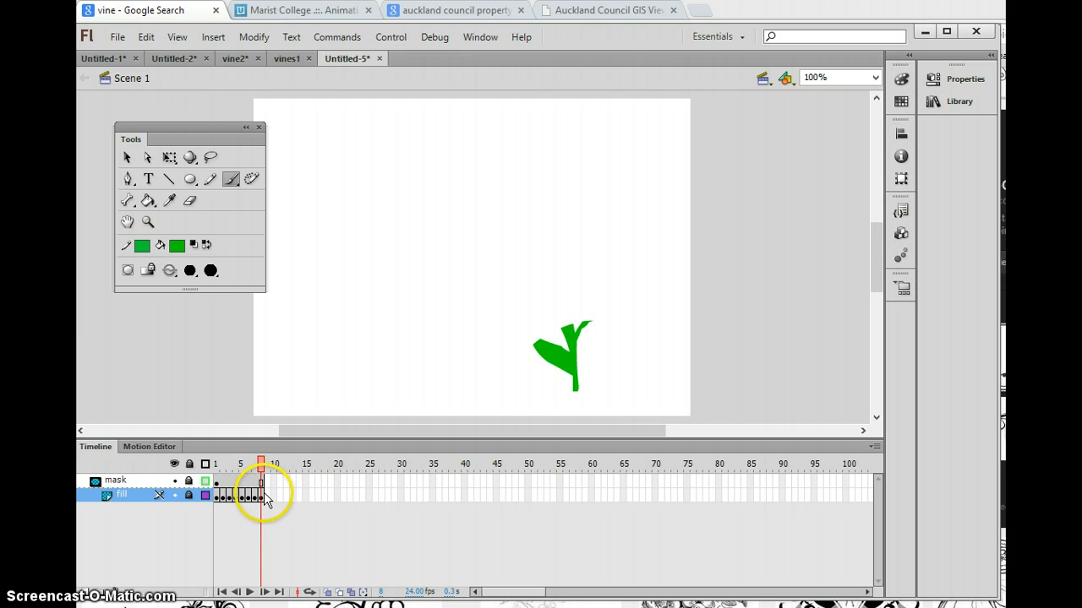
# Step: Unlock the layers and add fill keyframes from frame 9 through 35, painting green progressively over the rest of the vine
pyautogui.click(189, 494)
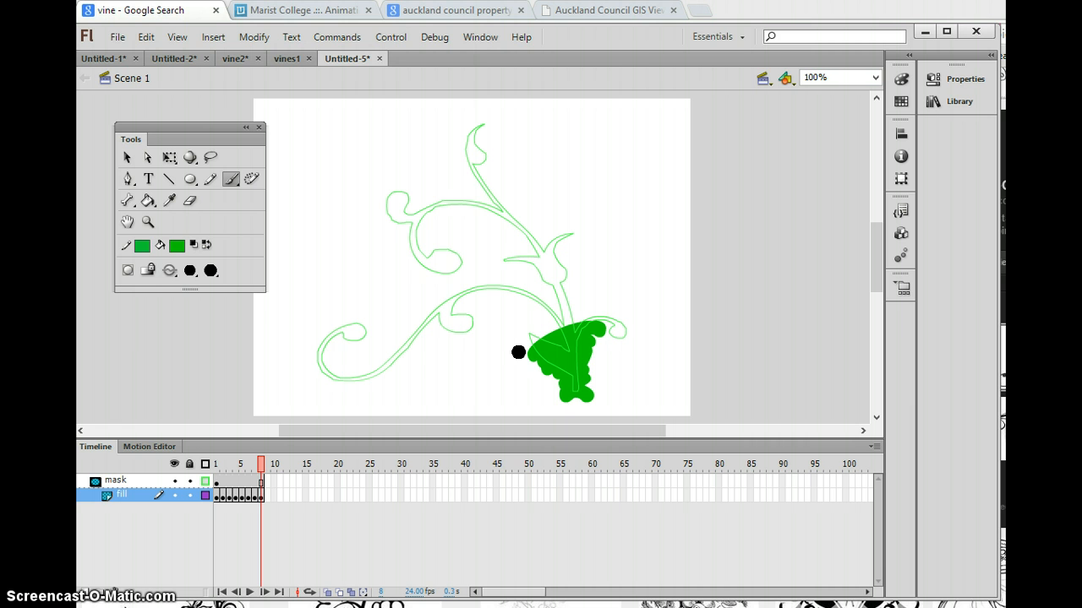
pyautogui.press('F6')
pyautogui.moveTo(518, 353); pyautogui.dragTo(524, 351)
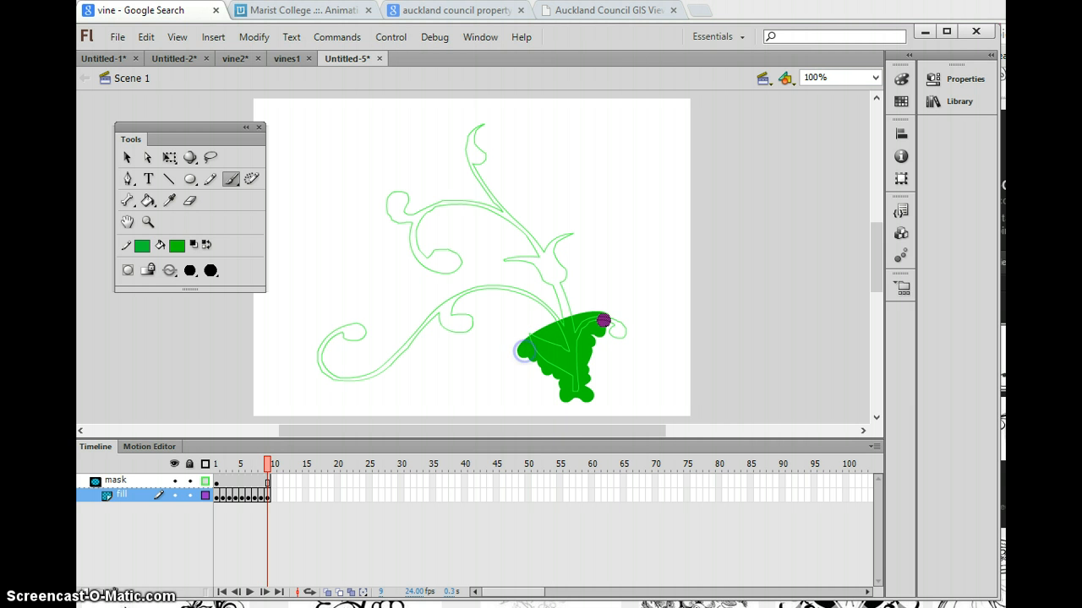
pyautogui.press('F6')
pyautogui.click(607, 328)
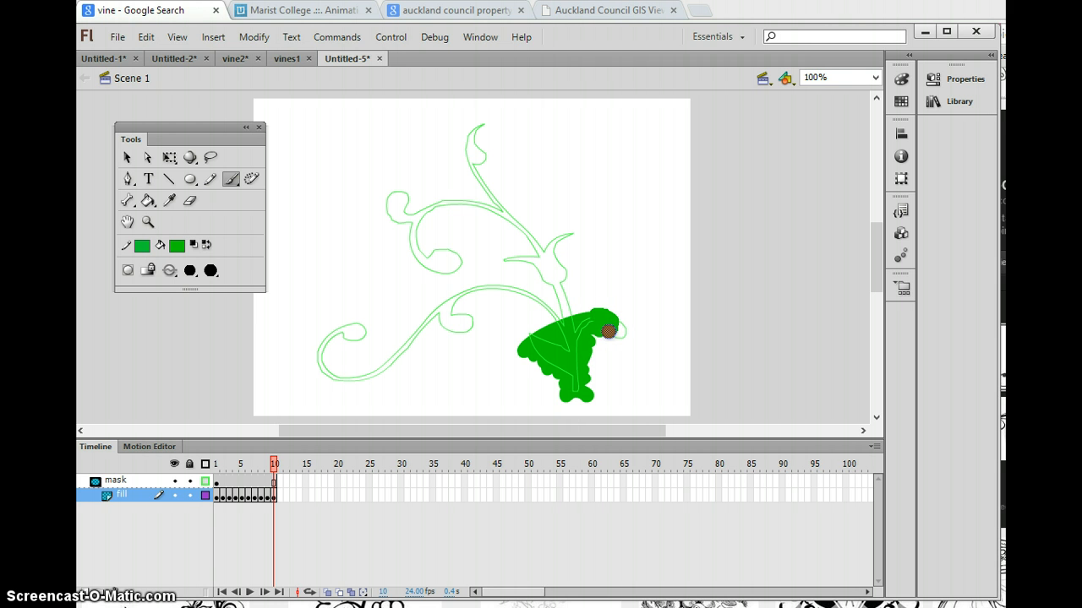
pyautogui.moveTo(608, 330)
pyautogui.mouseDown()
pyautogui.moveTo(580, 309)
pyautogui.moveTo(550, 316)
pyautogui.mouseUp()
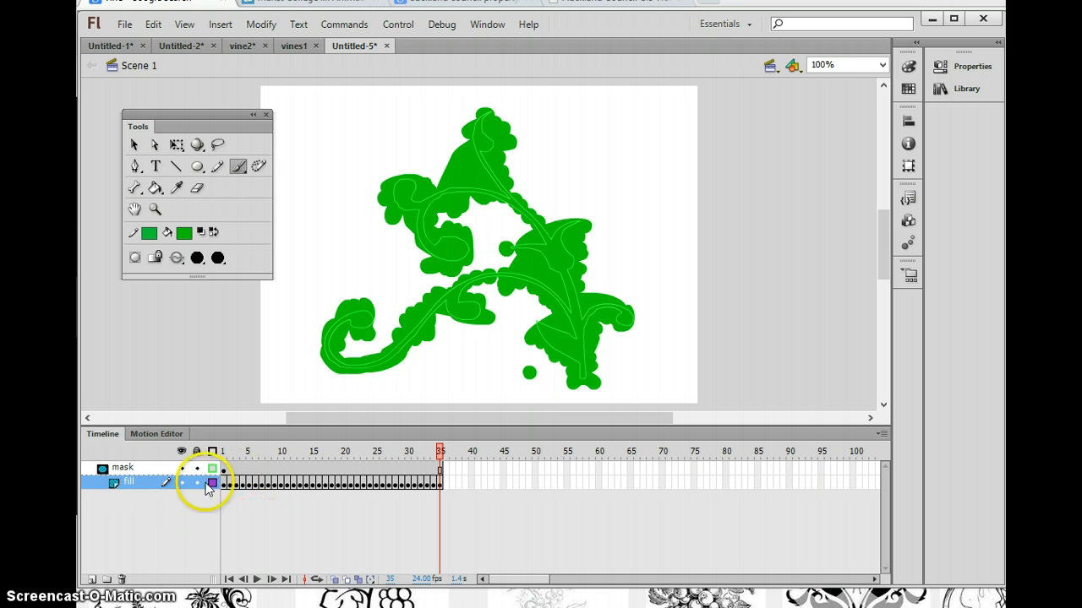
# Step: Lock the fill and mask layers and play back the complete vine animation
pyautogui.click(196, 483)
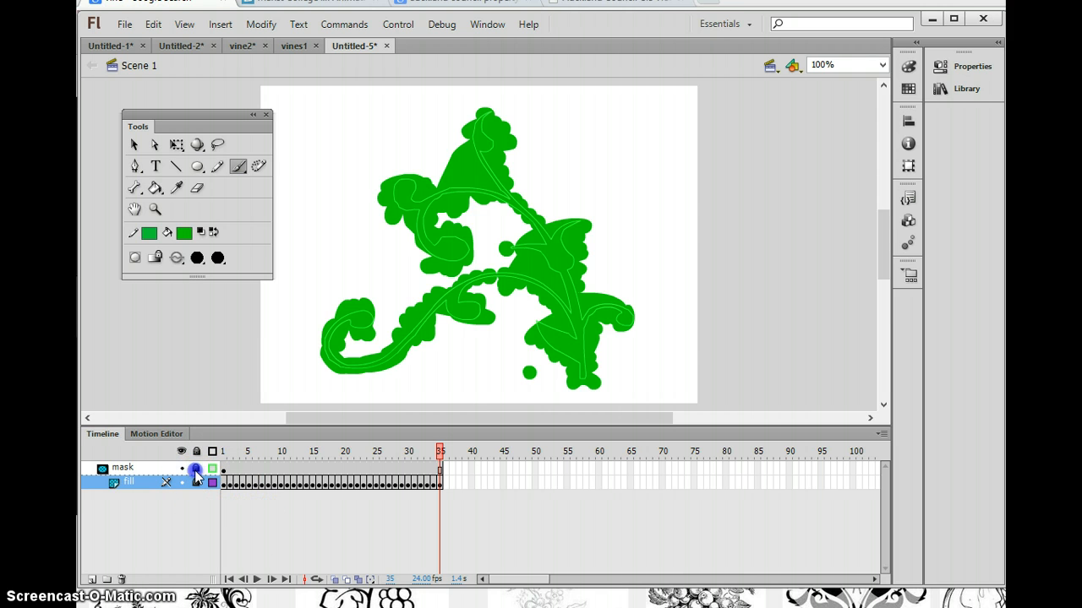
pyautogui.click(195, 469)
pyautogui.press('Return')
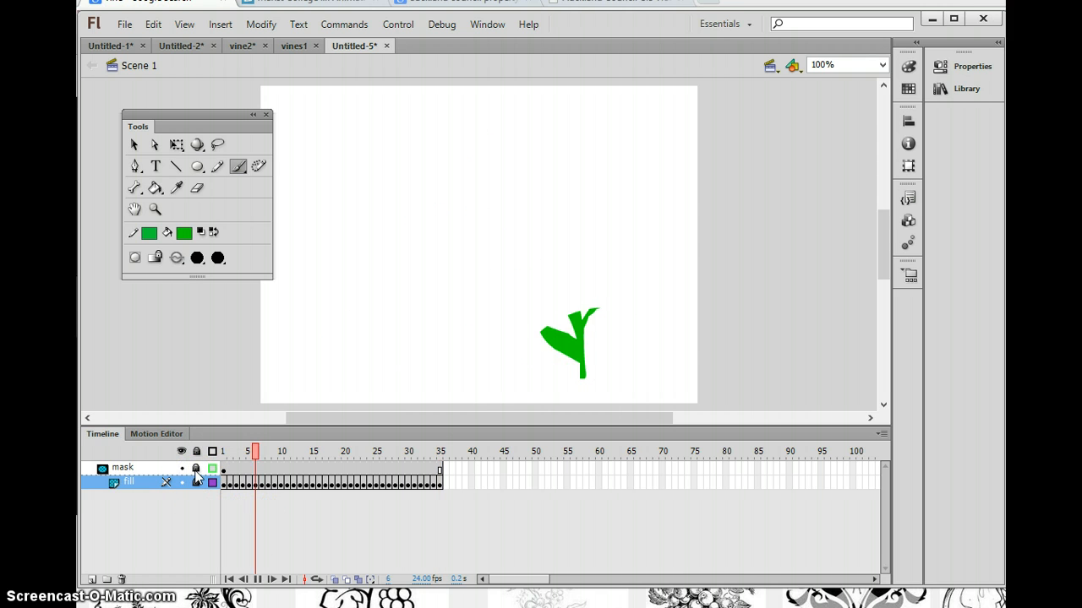
pyautogui.press('Return')
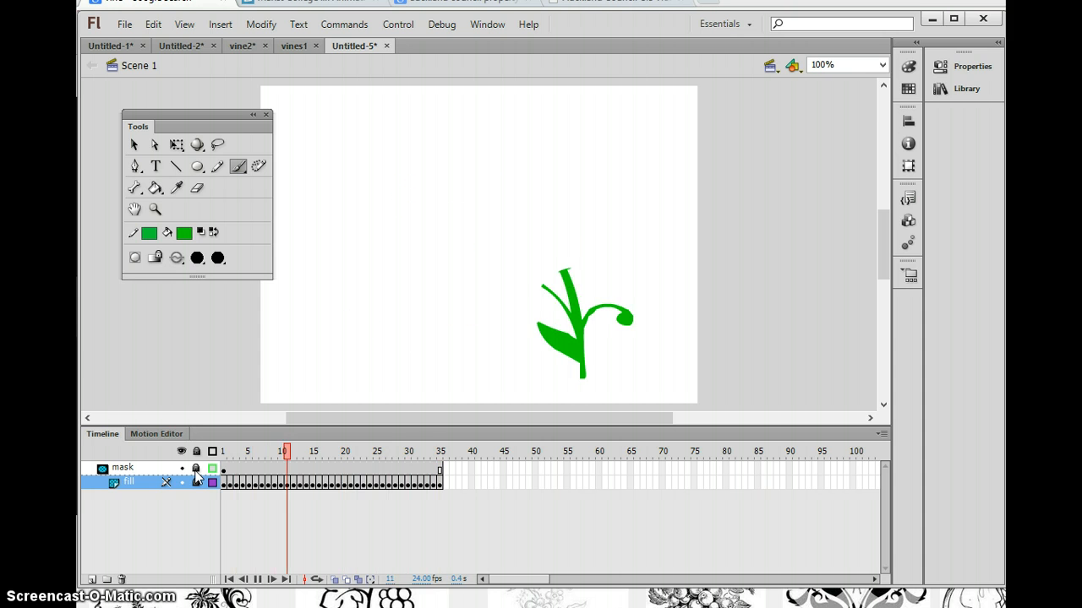
pyautogui.click(106, 551)
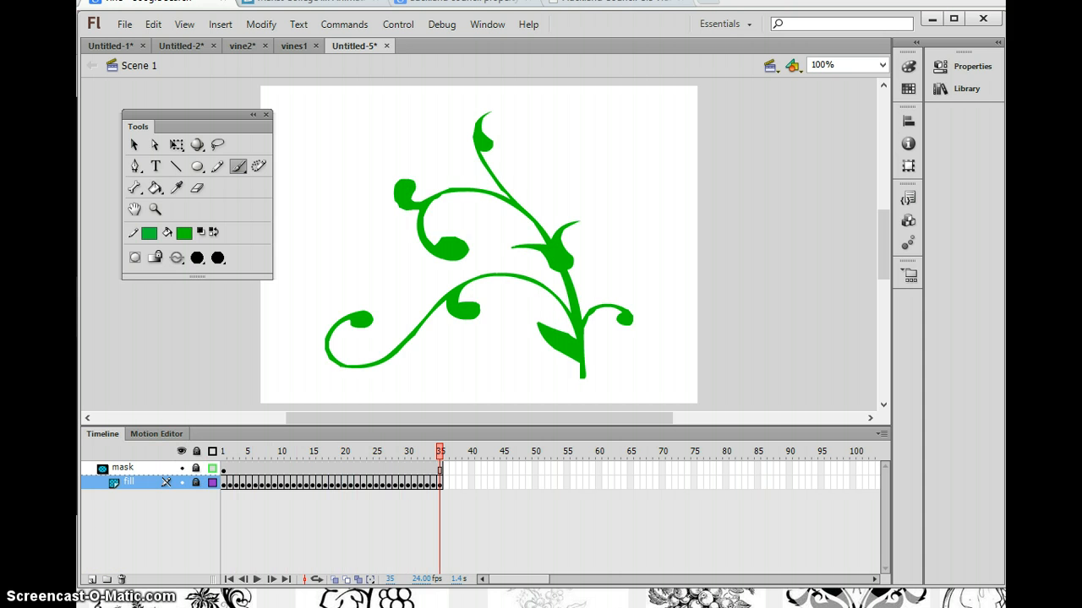
pyautogui.click(435, 278)
pyautogui.press('Return')
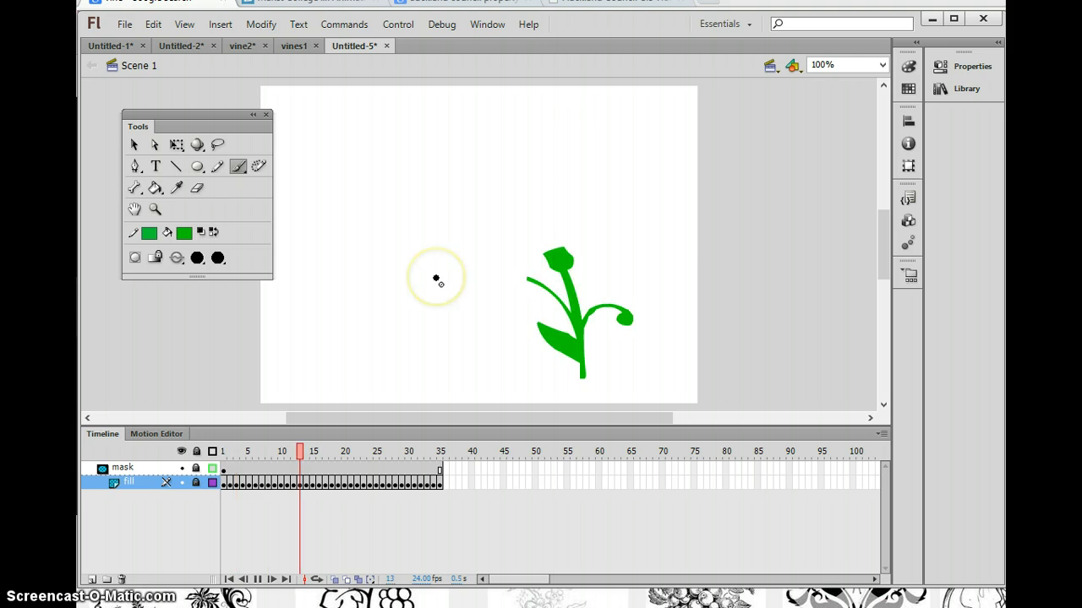
pyautogui.click(374, 549)
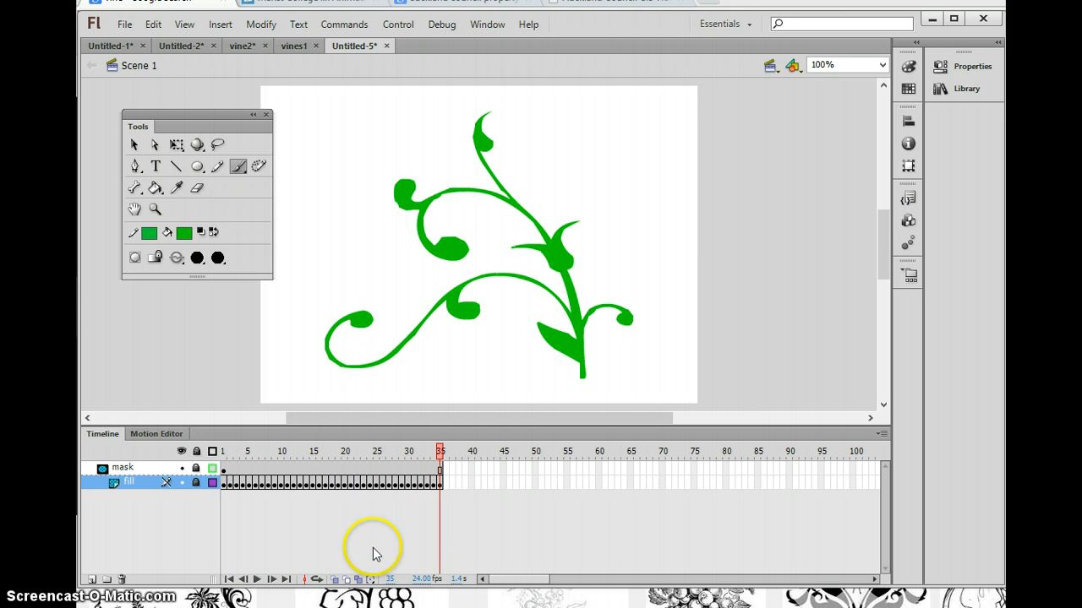
# Step: Set the frame rate to 12 fps and play the vine animation at the new speed
pyautogui.click(433, 581)
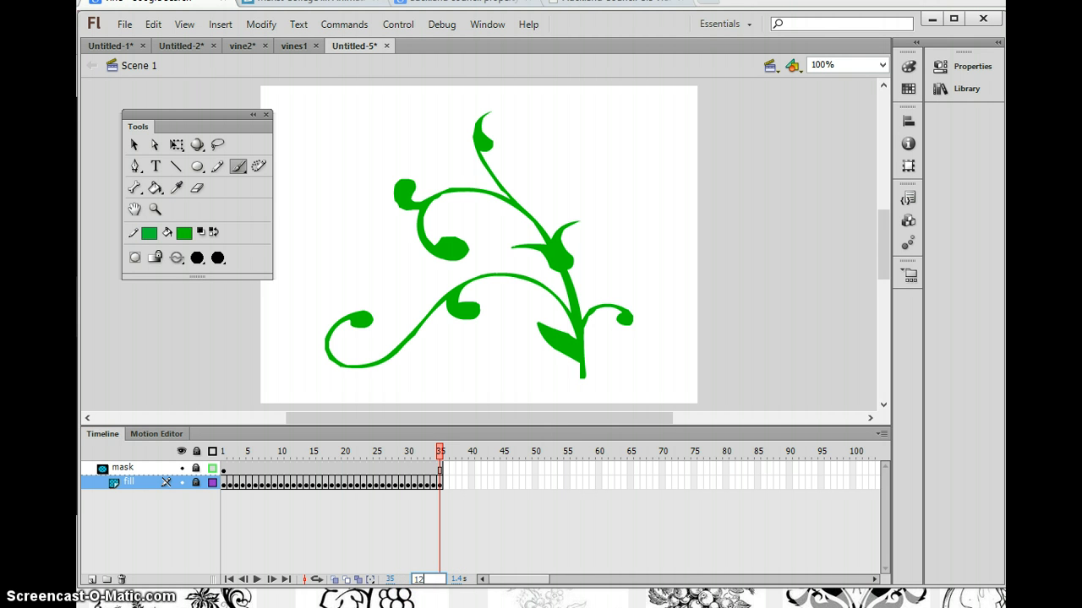
pyautogui.click(542, 524)
pyautogui.press('Return')
pyautogui.press('Return')
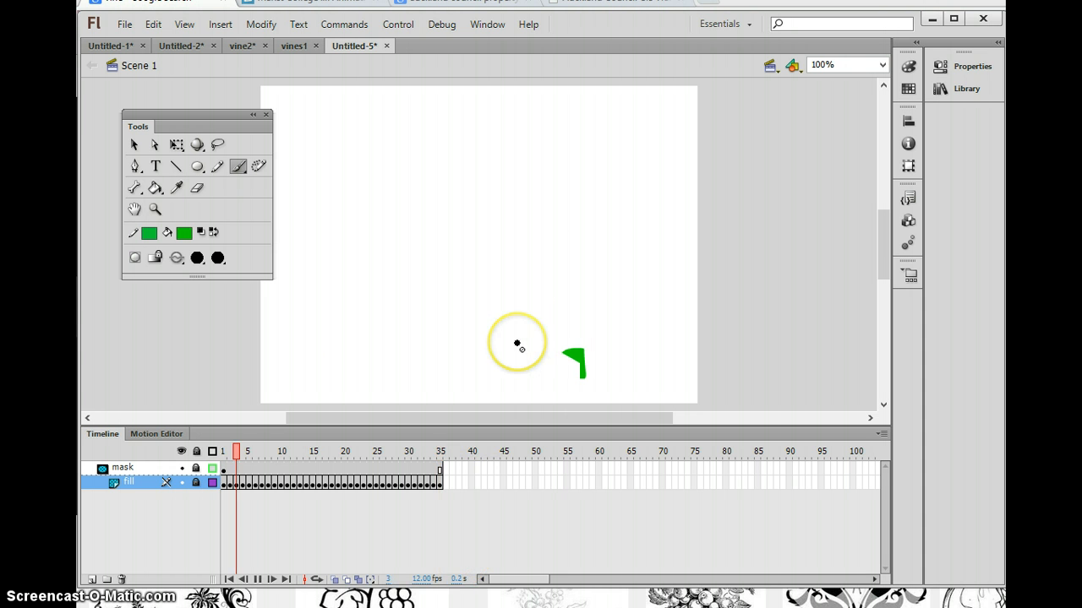